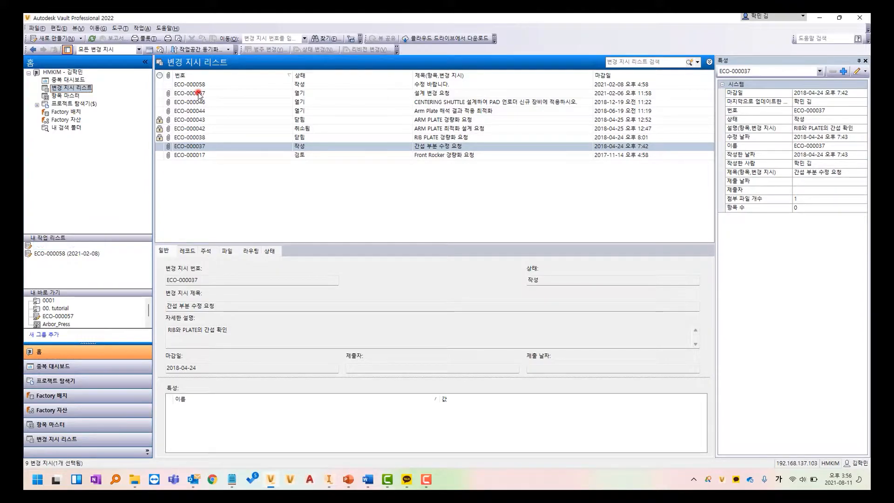
# Review the related records, comments and attached files of change order ECO-000057
pyautogui.click(198, 93)
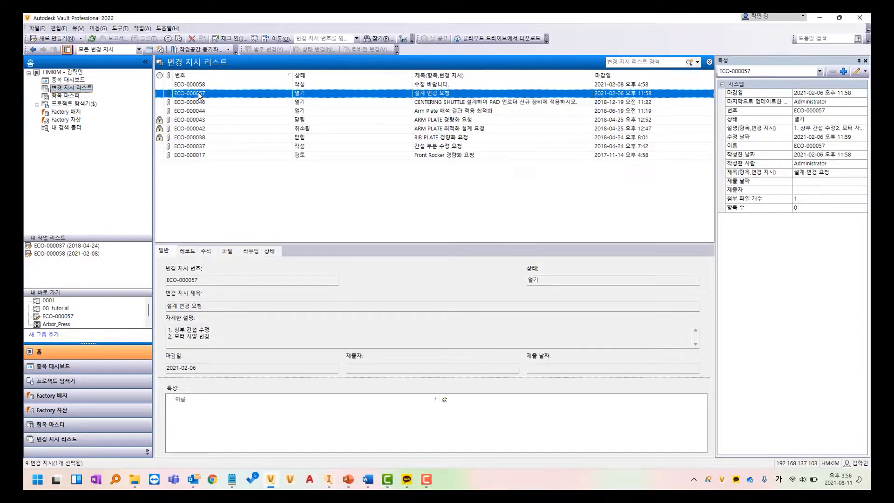
pyautogui.click(189, 251)
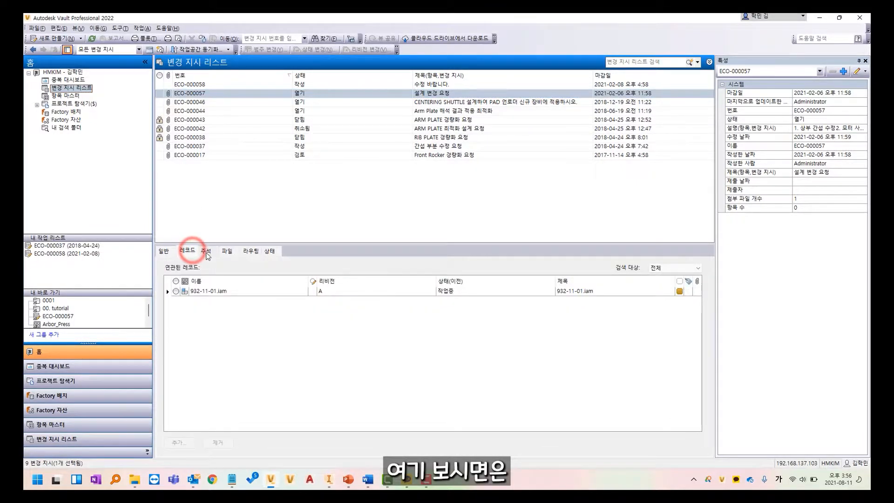
pyautogui.click(206, 252)
pyautogui.click(233, 252)
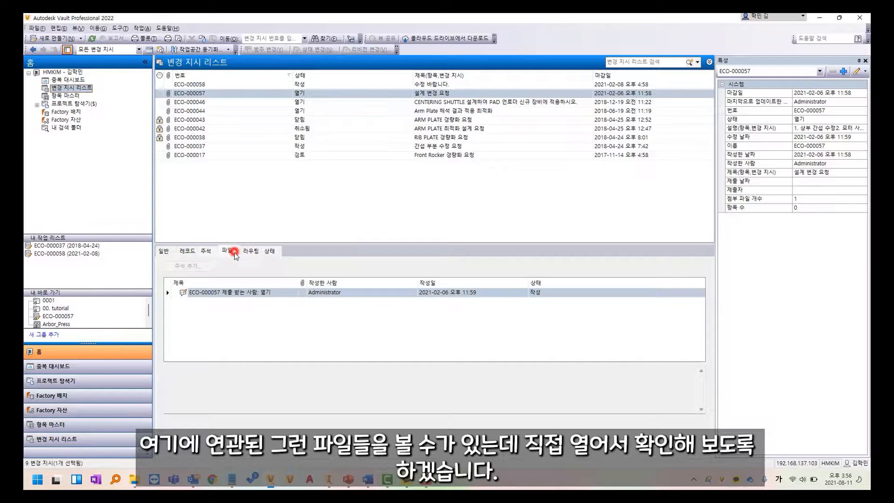
# Open change order ECO-000057 and read the requested changes in its detailed description
pyautogui.click(197, 94)
pyautogui.doubleClick(197, 95)
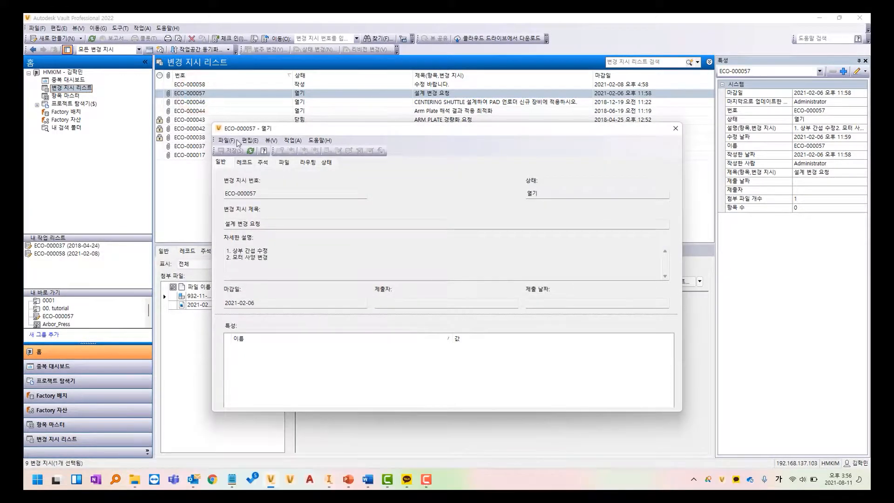
pyautogui.moveTo(277, 260); pyautogui.dragTo(214, 241)
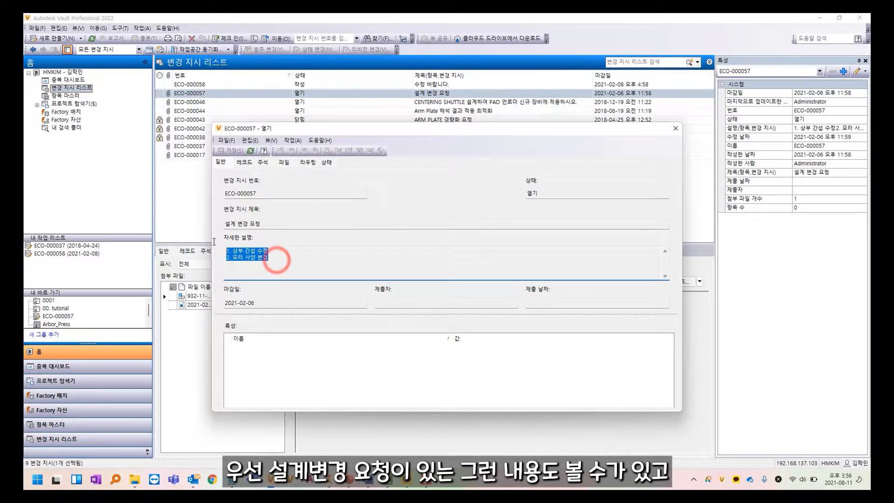
pyautogui.click(278, 257)
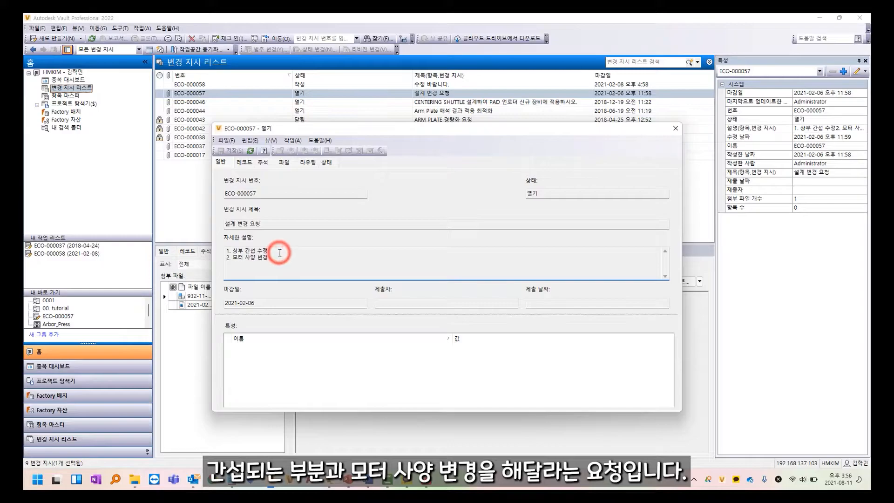
pyautogui.click(277, 256)
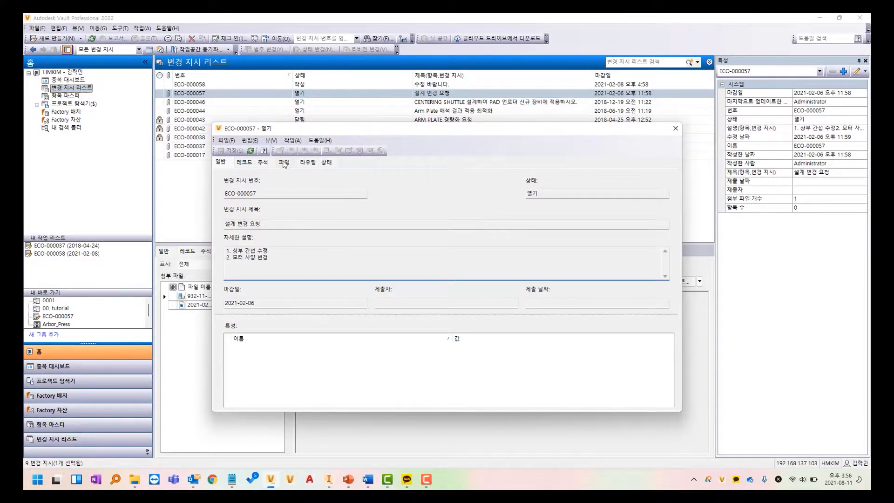
# Preview the 2021-02 image file attached to the change order and enlarge its numbered markups
pyautogui.click(283, 162)
pyautogui.click(256, 216)
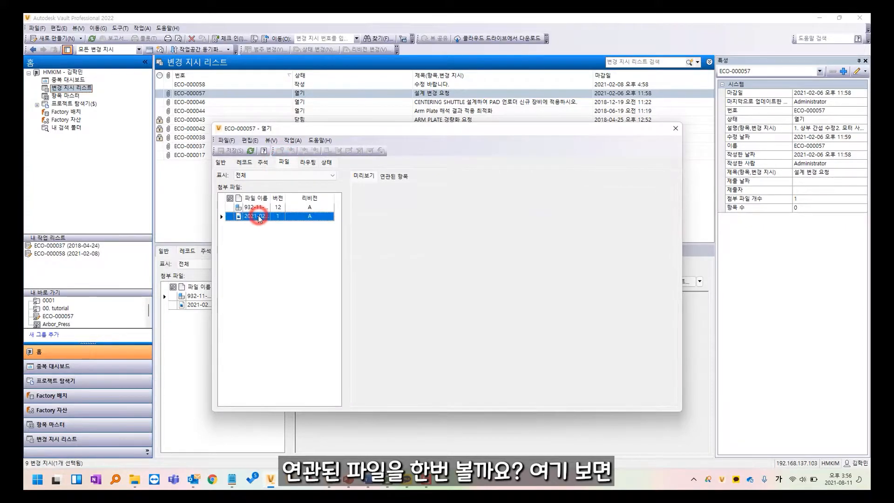
pyautogui.click(515, 296)
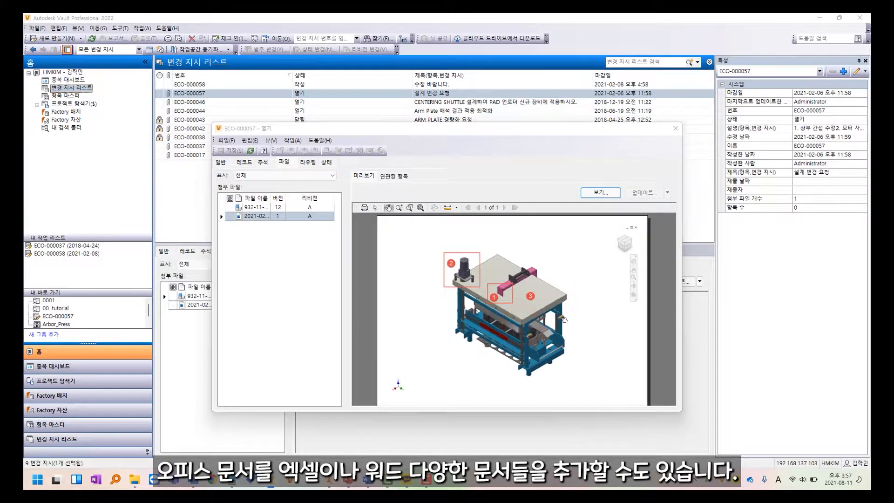
pyautogui.scroll(3, 502, 309)
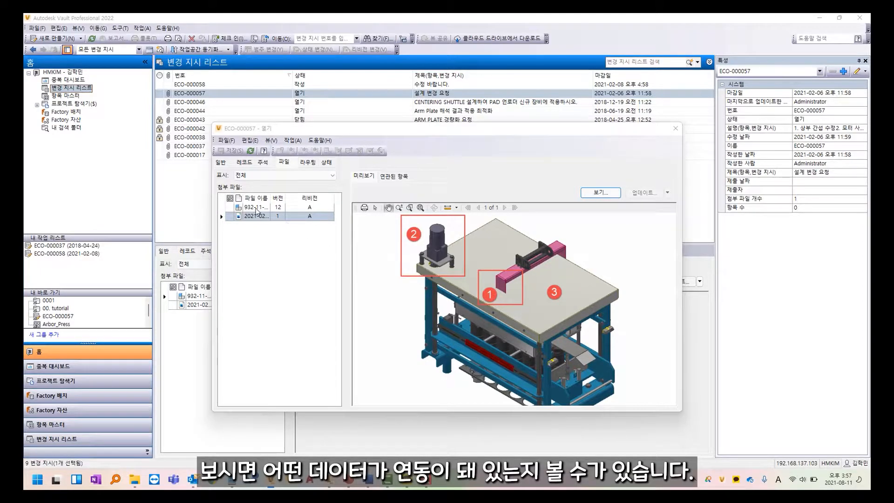
# Go to the vault folder of the change order's attached 932-11 assembly and close the change order window
pyautogui.click(255, 208)
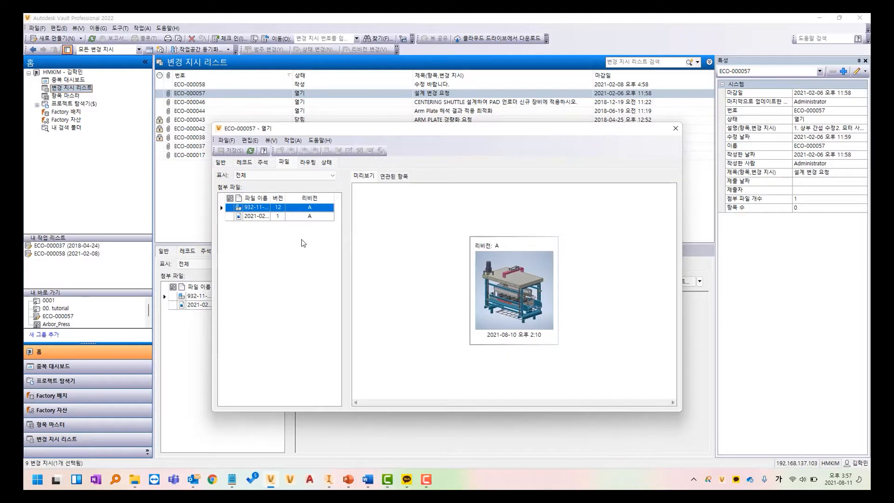
pyautogui.rightClick(258, 210)
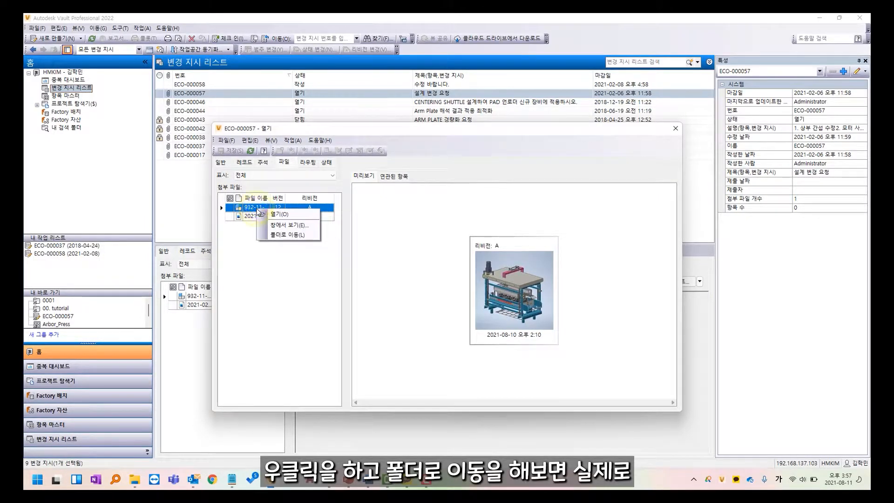
pyautogui.click(285, 234)
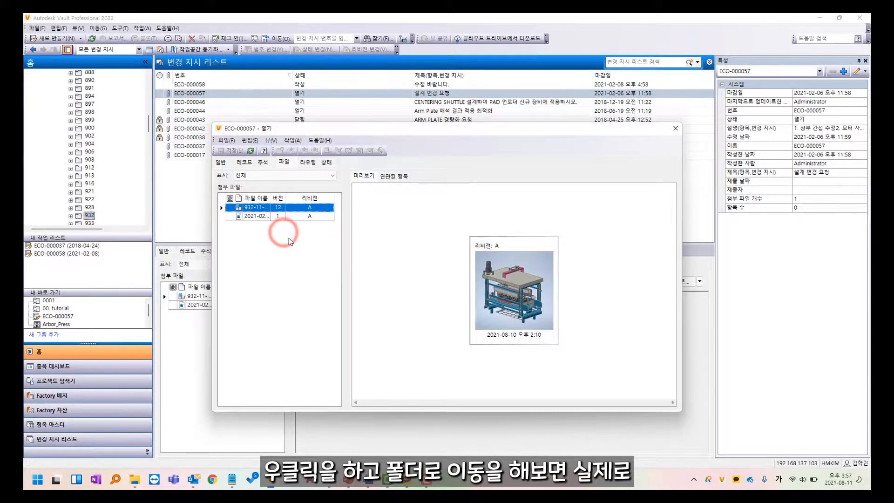
pyautogui.click(676, 132)
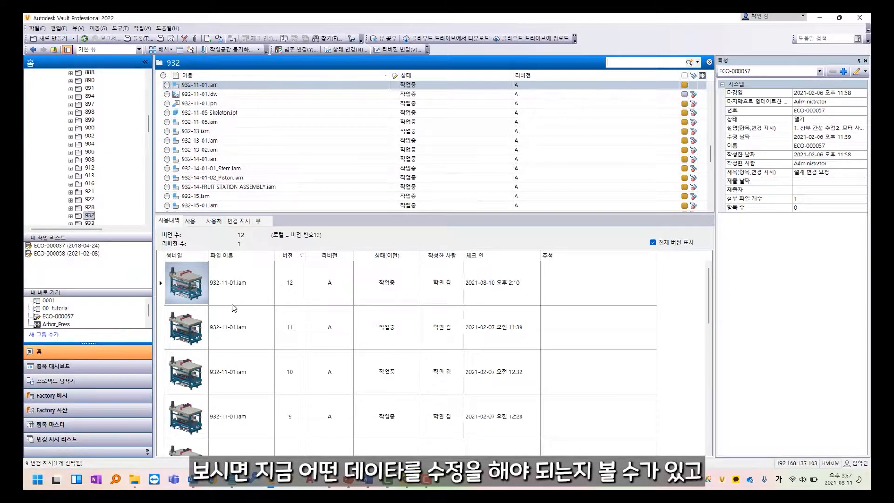
# Expand the Uses structure of the latest version of 932-11-01.iam and look through its component files
pyautogui.click(243, 285)
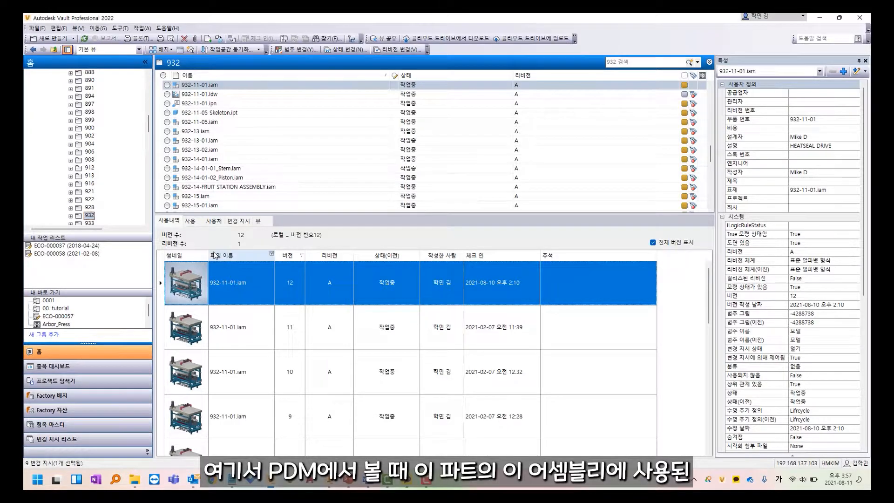
pyautogui.click(191, 222)
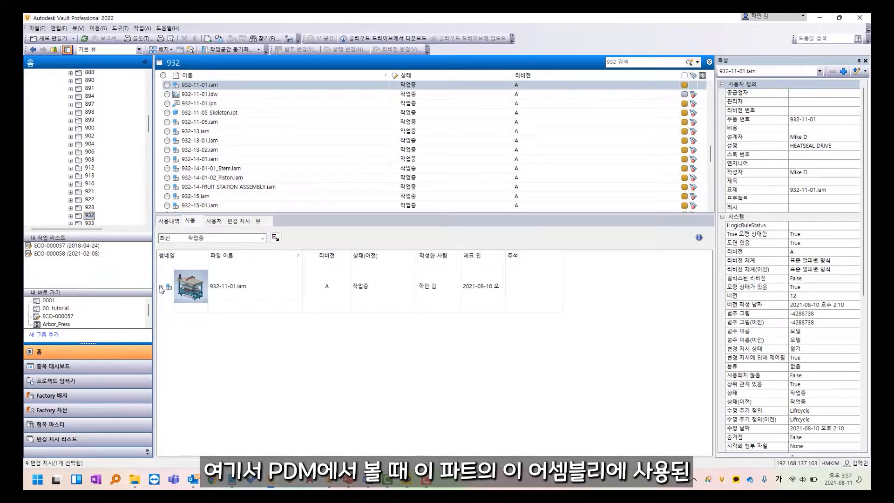
pyautogui.click(161, 287)
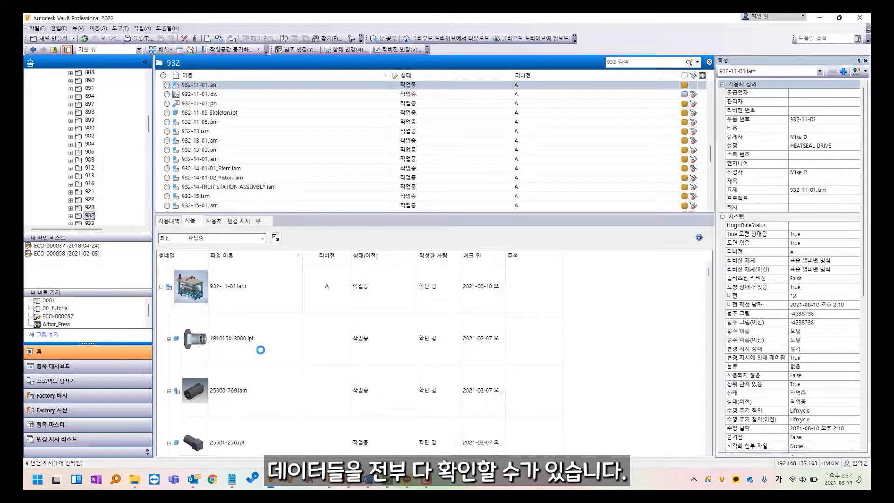
pyautogui.scroll(-5, 261, 357)
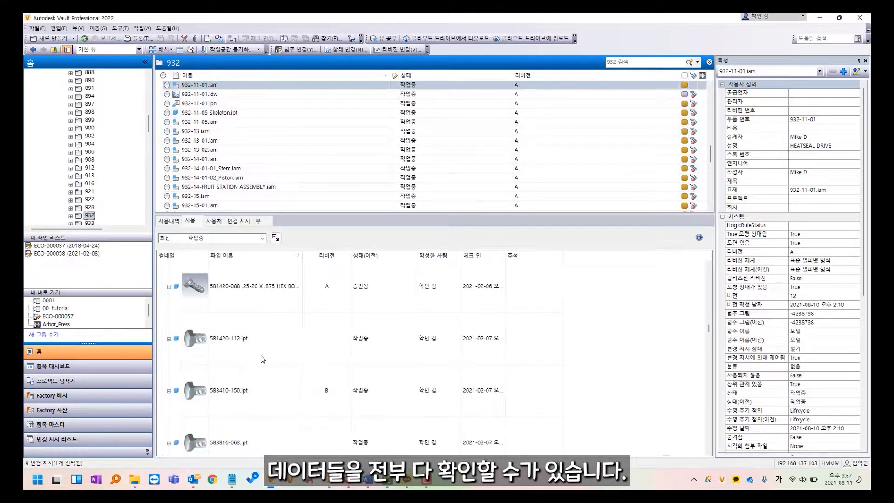
pyautogui.scroll(-5, 261, 357)
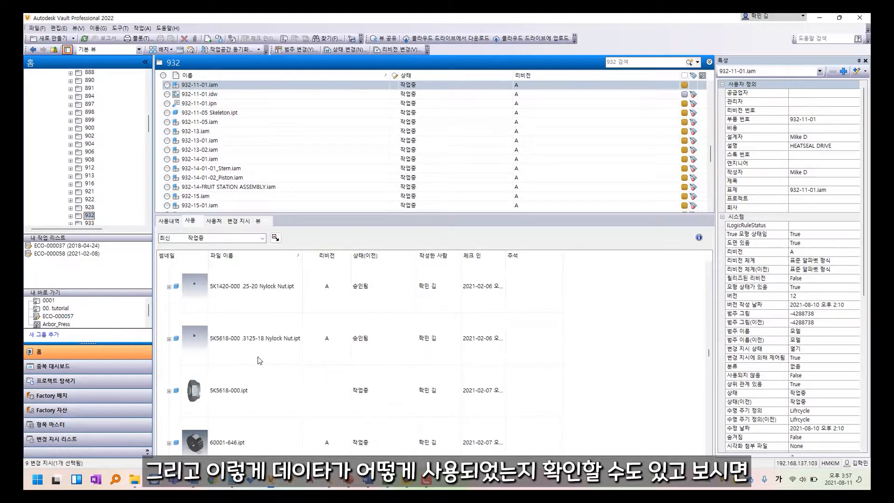
pyautogui.scroll(-5, 260, 363)
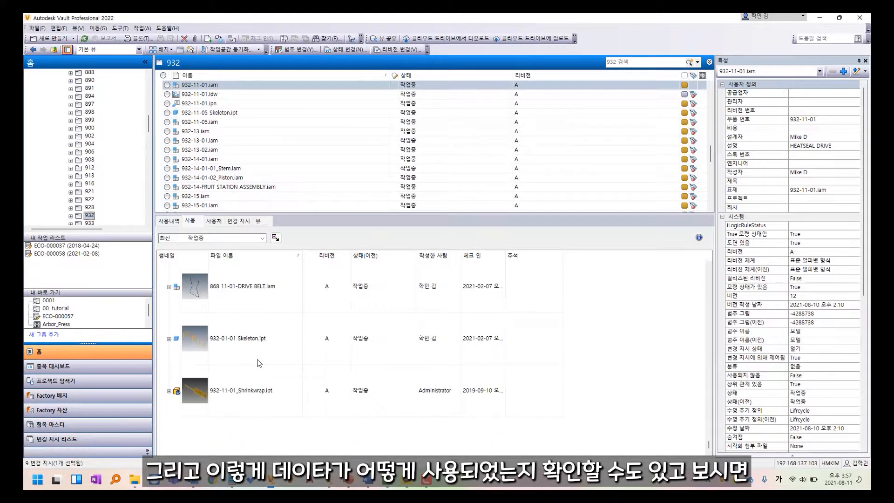
pyautogui.scroll(3, 252, 358)
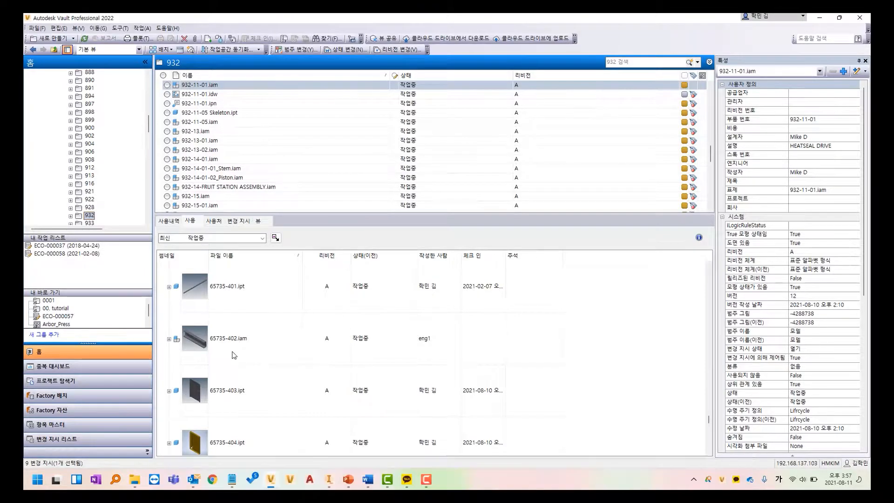
# Go to the folder of component 65735-404.ipt and check where the part is used
pyautogui.click(227, 442)
pyautogui.rightClick(236, 403)
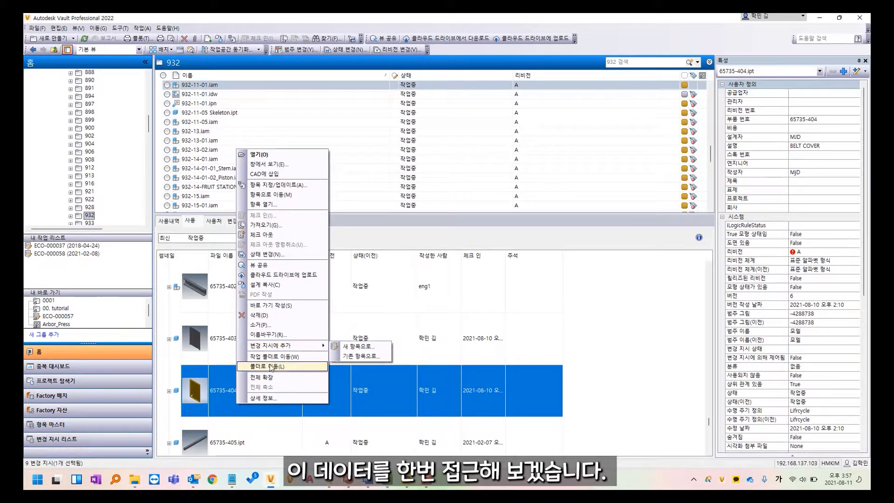
pyautogui.click(270, 366)
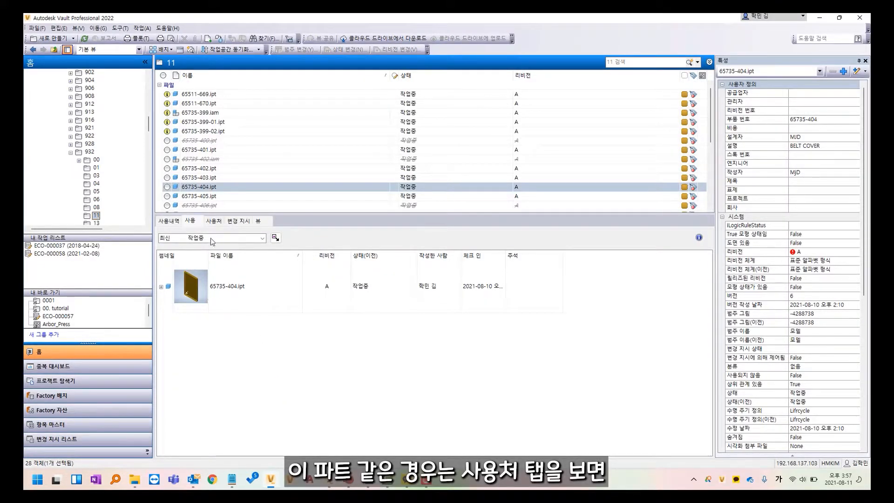
pyautogui.click(214, 222)
pyautogui.click(160, 274)
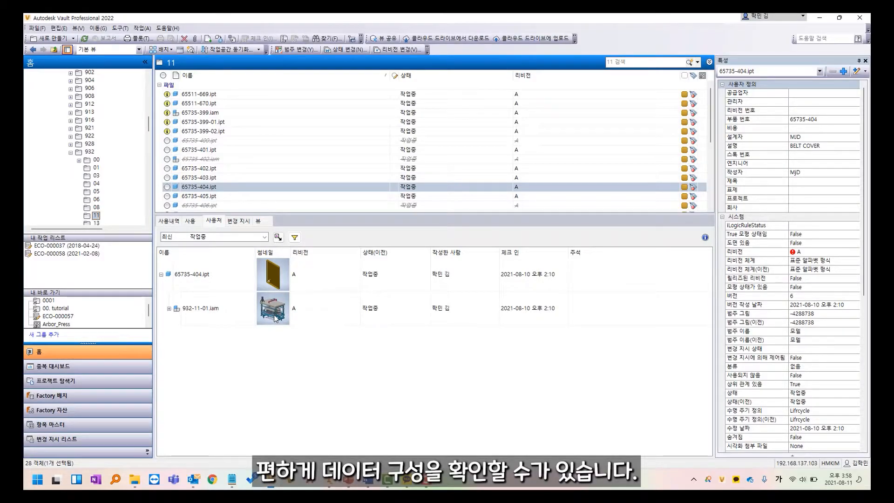
# Go to the folder of parent assembly 932-11-01.iam and open the assembly without checking it out
pyautogui.click(263, 313)
pyautogui.rightClick(263, 312)
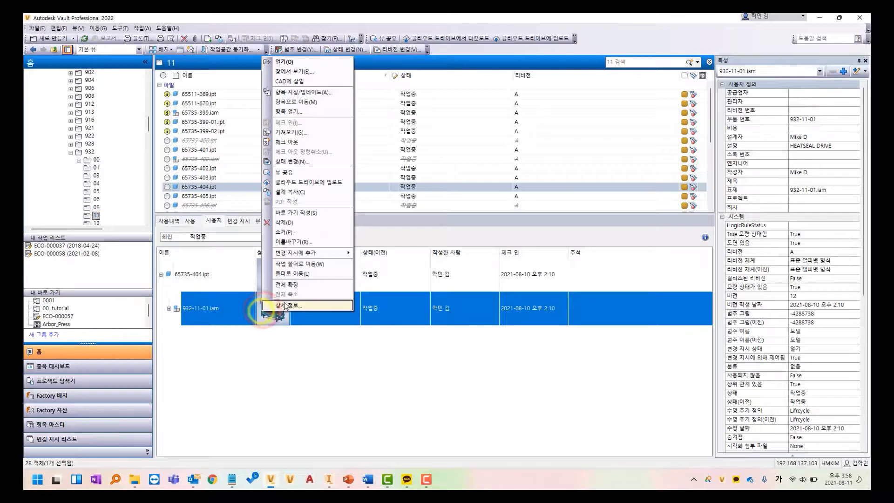
pyautogui.click(301, 279)
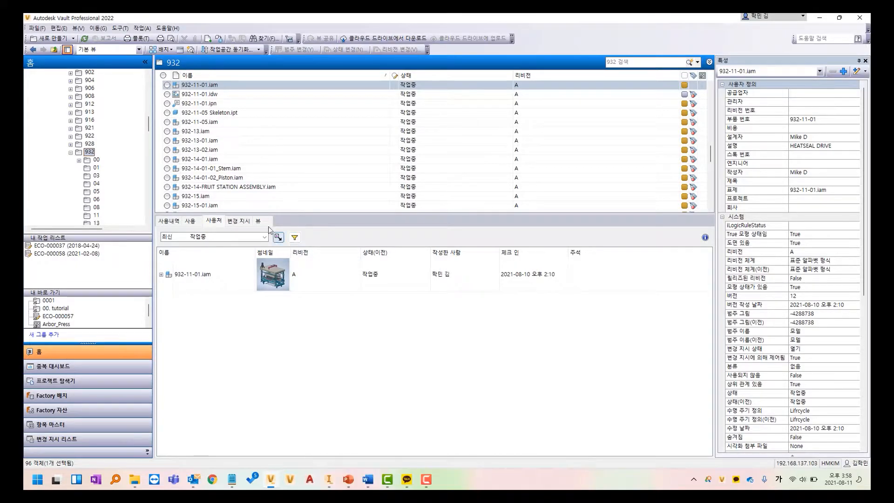
pyautogui.click(202, 86)
pyautogui.doubleClick(202, 85)
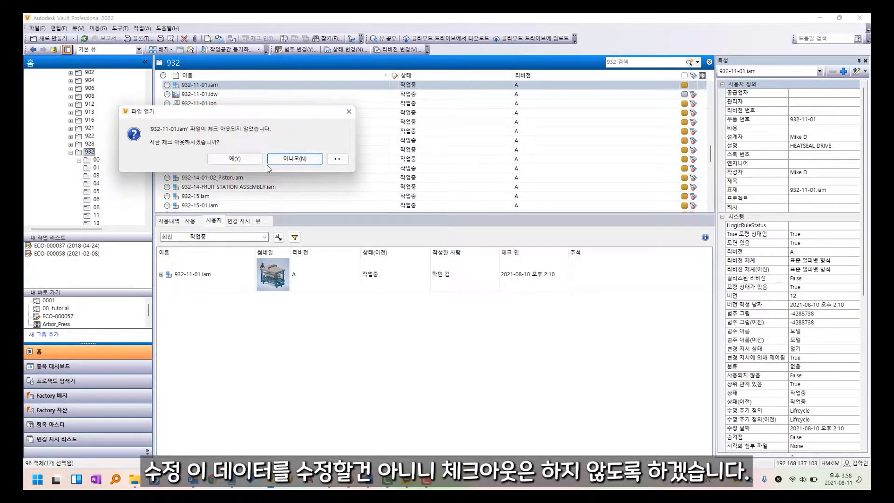
pyautogui.click(297, 159)
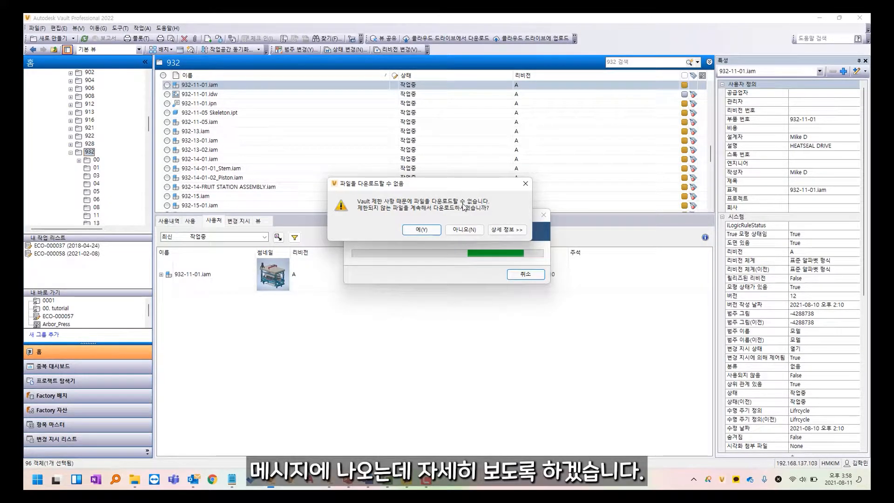
# Examine the download restriction details for each restricted file, and continue downloading the unrestricted files
pyautogui.click(508, 230)
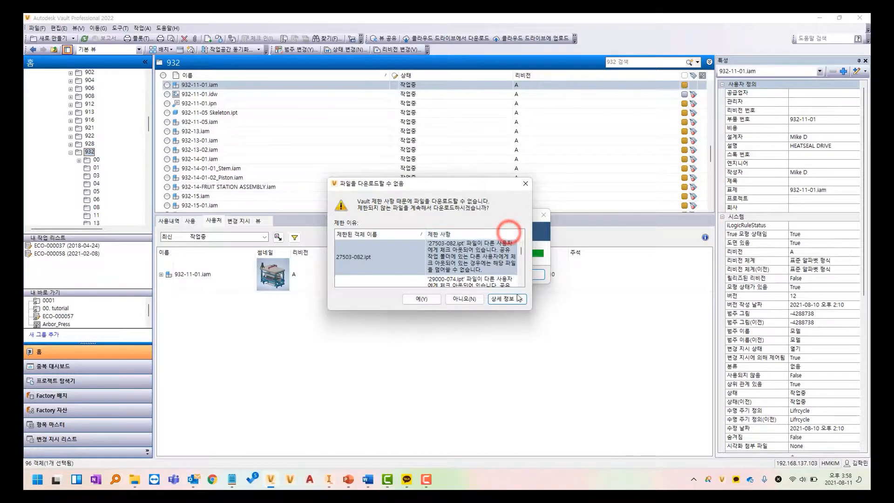
pyautogui.moveTo(531, 309); pyautogui.dragTo(693, 396)
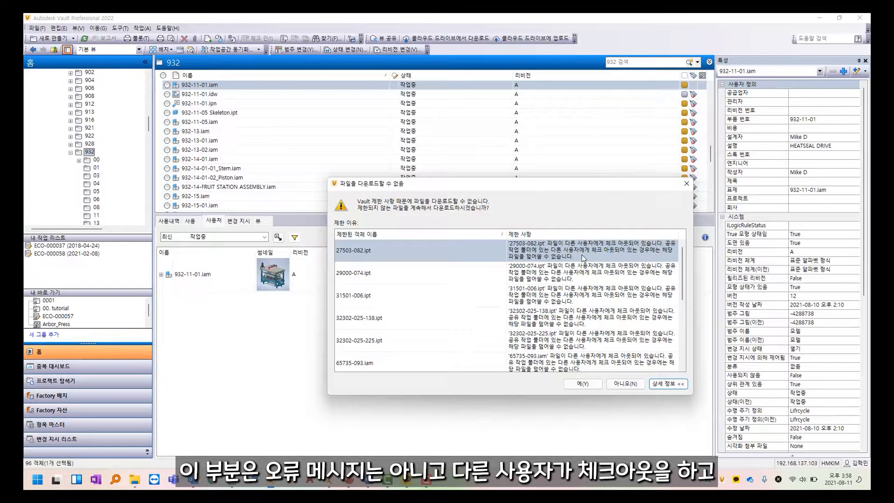
pyautogui.click(578, 273)
pyautogui.click(575, 295)
pyautogui.click(560, 319)
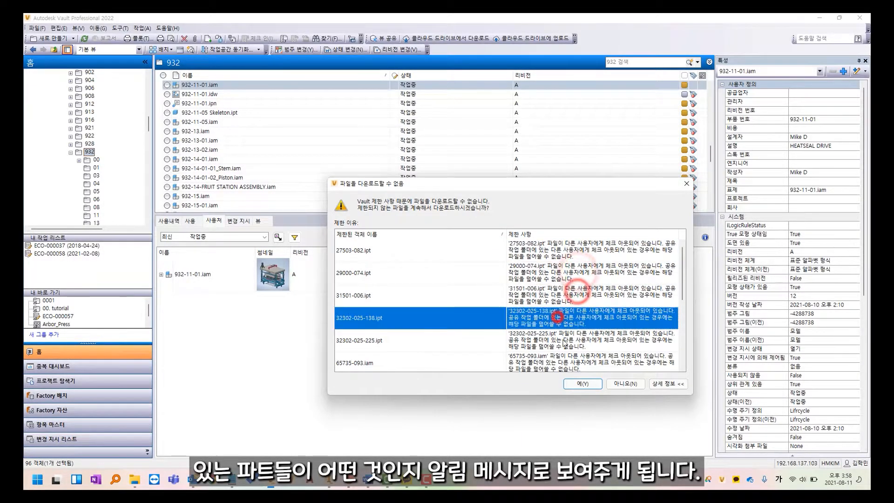
pyautogui.click(563, 341)
pyautogui.click(563, 360)
pyautogui.click(562, 361)
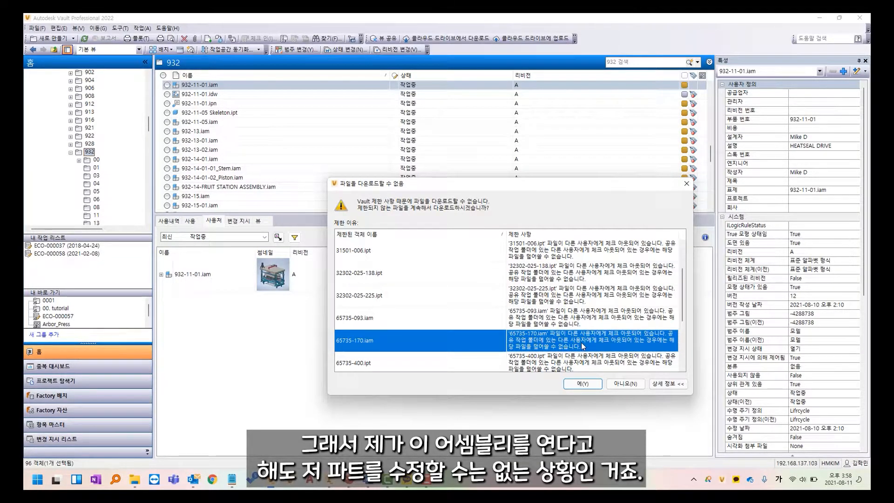
pyautogui.click(581, 384)
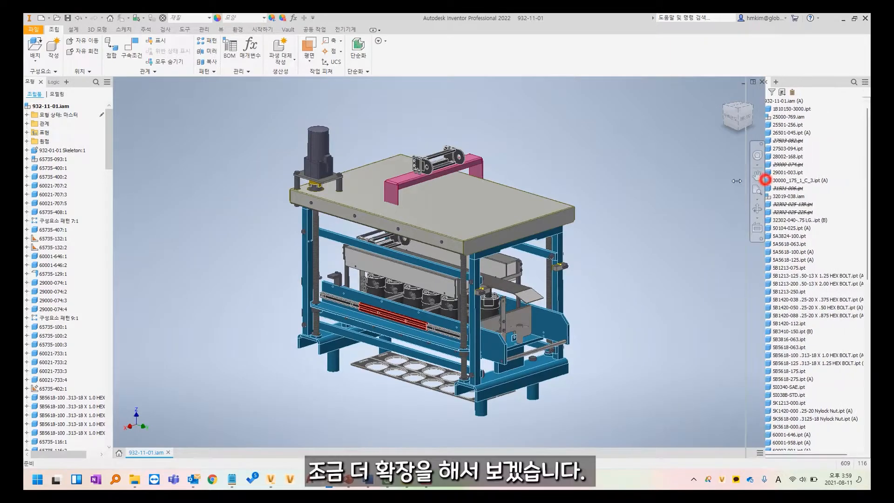
# Widen the Vault browser in Inventor and select the struck-through part 29000-074.ipt to inspect its checkout status
pyautogui.moveTo(766, 181); pyautogui.dragTo(725, 180)
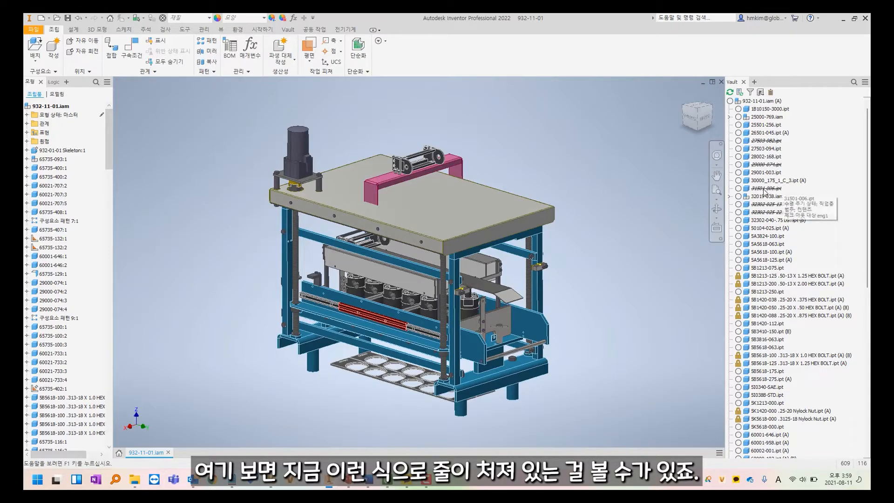
pyautogui.click(762, 164)
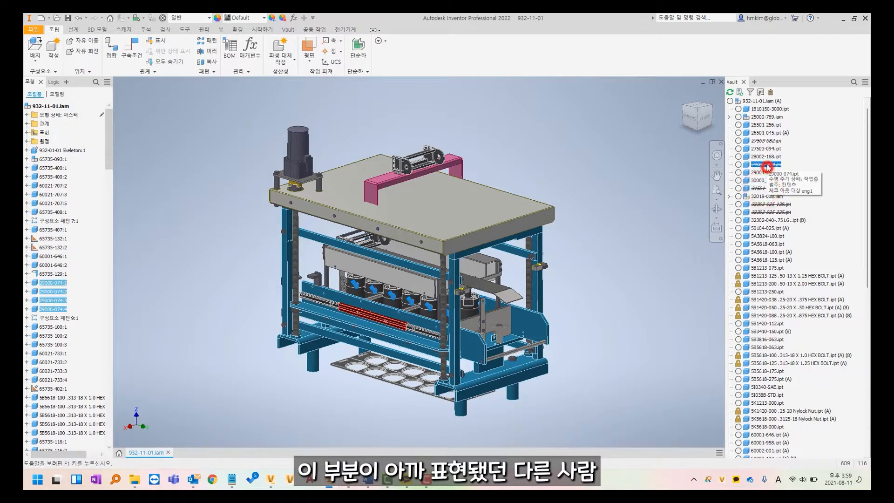
# Inspect the status of the struck-through part 27503-082.ipt and the locked bolt 5B1213-200 in the Vault browser, and clear the selection
pyautogui.click(768, 141)
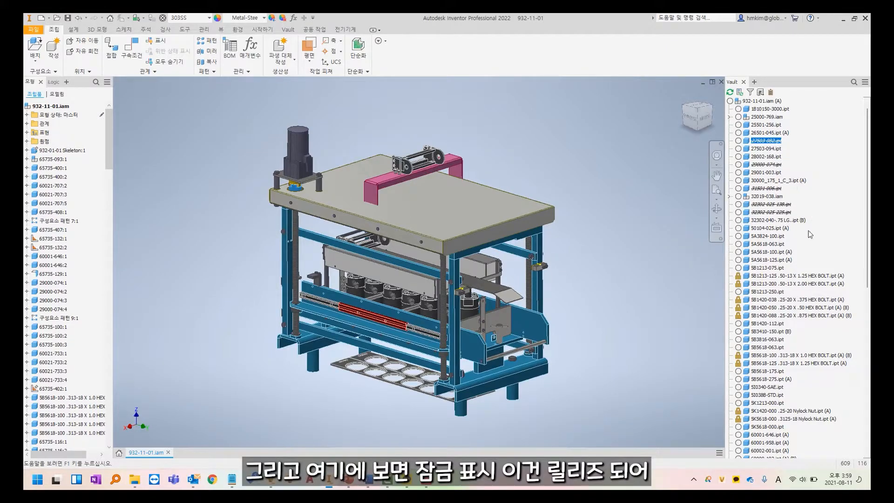
pyautogui.moveTo(739, 281)
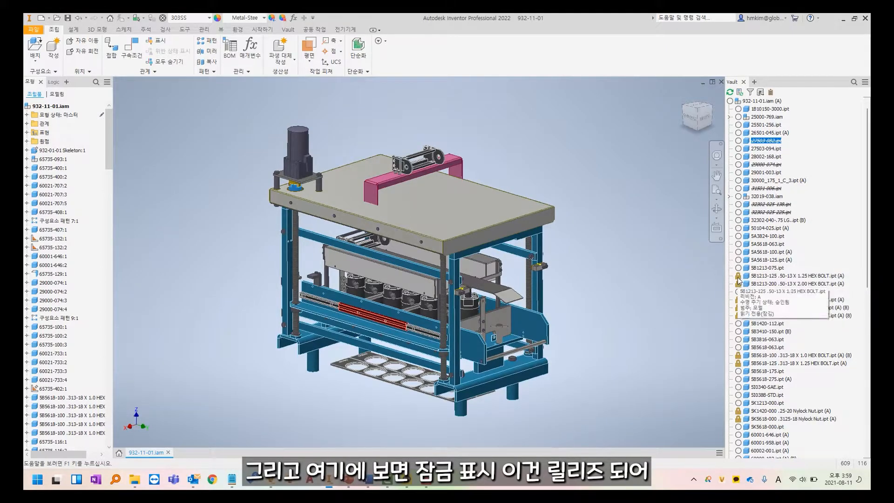
pyautogui.click(772, 283)
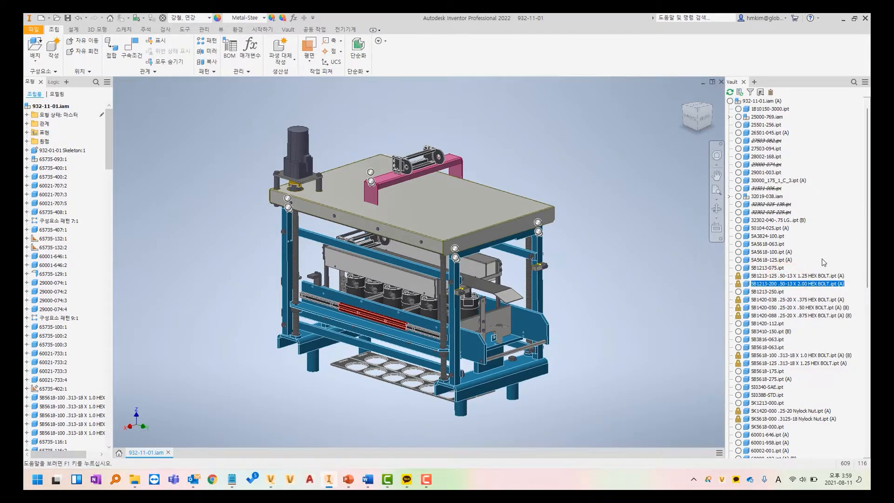
pyautogui.click(566, 163)
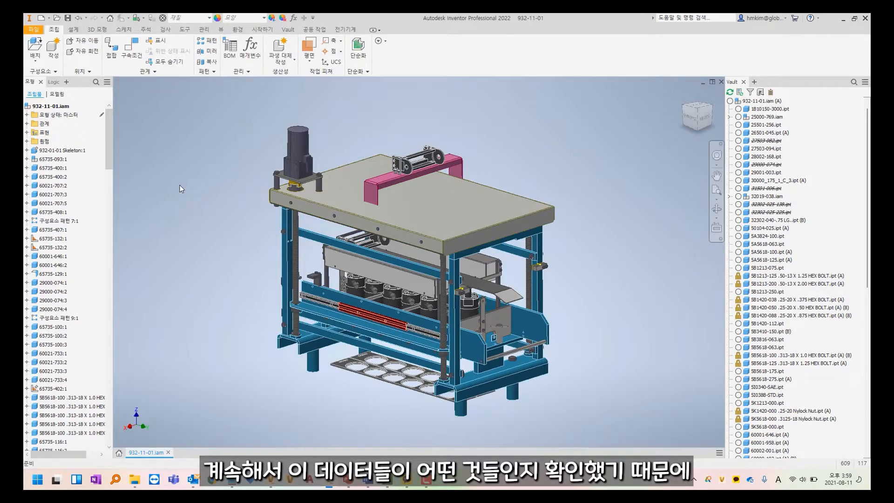
# Open the drawing of assembly 932-11-01.iam and decline check-out for all of its files
pyautogui.rightClick(57, 106)
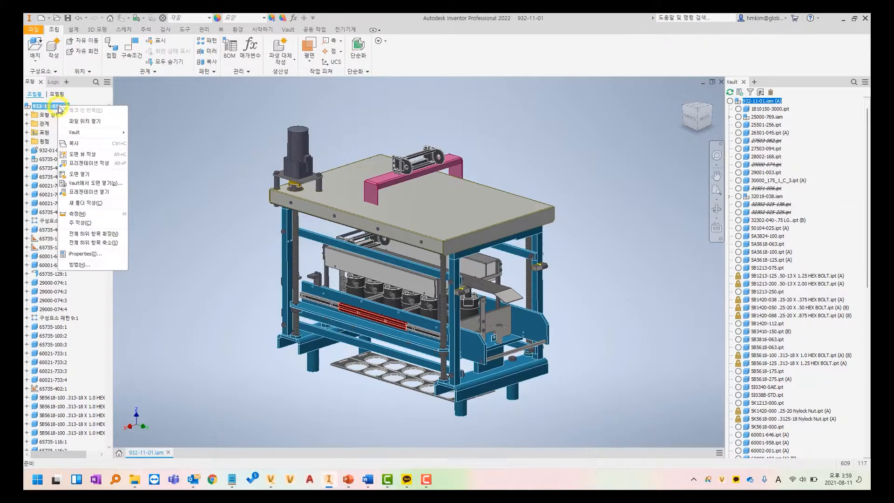
pyautogui.click(83, 173)
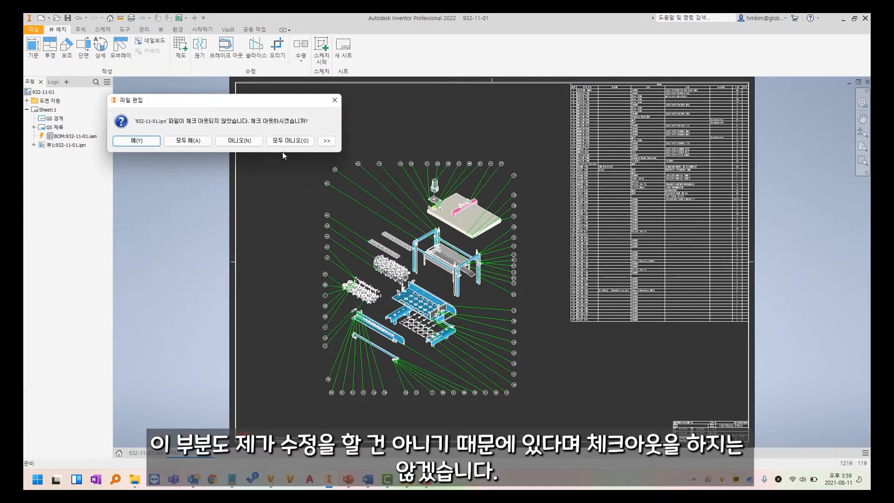
pyautogui.click(287, 141)
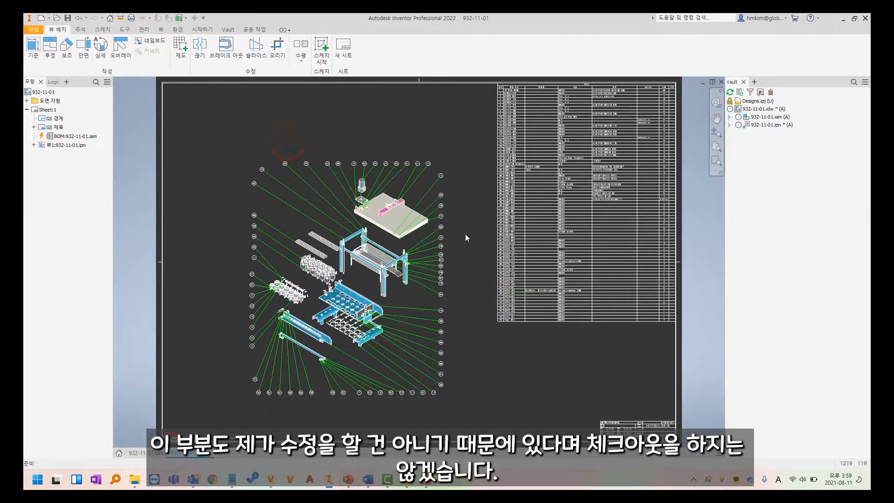
# Examine balloons 77 and 28 in the drawing's exploded view, and look up item 28 in the parts list
pyautogui.scroll(-5, 465, 233)
pyautogui.scroll(-5, 436, 221)
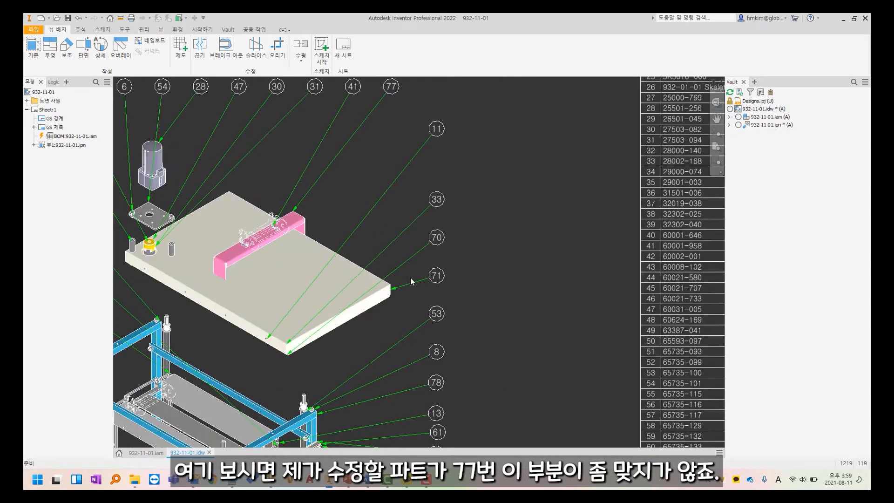
pyautogui.moveTo(347, 192); pyautogui.dragTo(390, 235, button='middle')
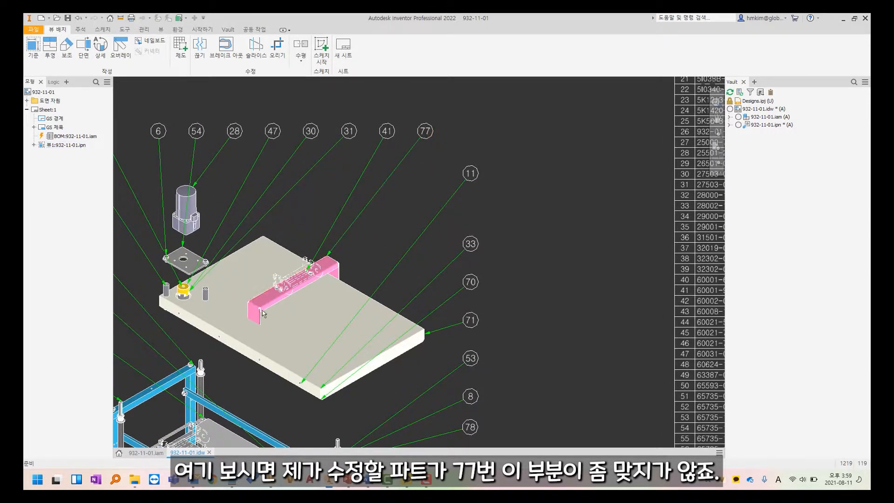
pyautogui.moveTo(239, 330); pyautogui.dragTo(255, 342, button='middle')
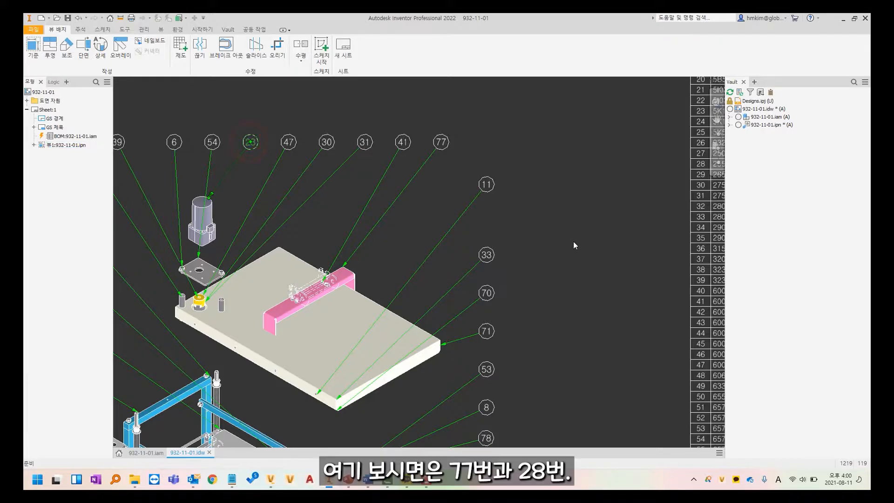
pyautogui.scroll(-3, 574, 241)
pyautogui.moveTo(592, 259); pyautogui.dragTo(353, 235, button='middle')
pyautogui.moveTo(462, 287); pyautogui.dragTo(366, 378, button='middle')
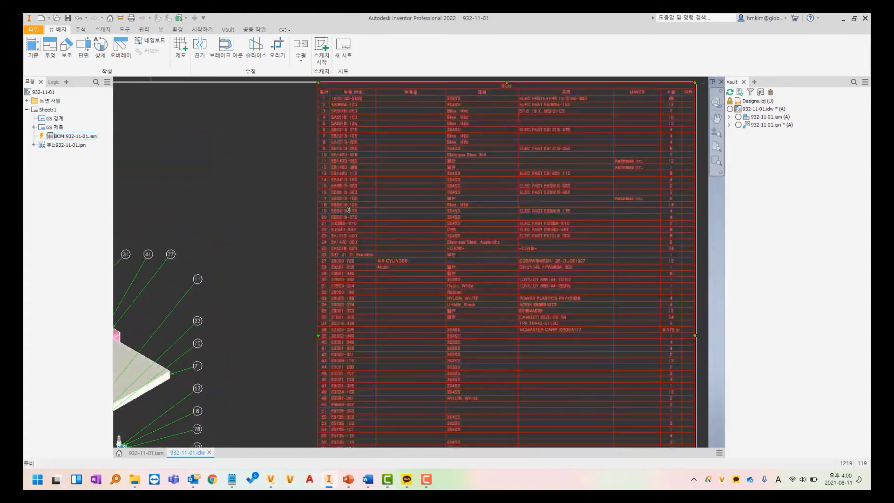
pyautogui.scroll(4, 358, 324)
pyautogui.moveTo(351, 261); pyautogui.dragTo(333, 370, button='middle')
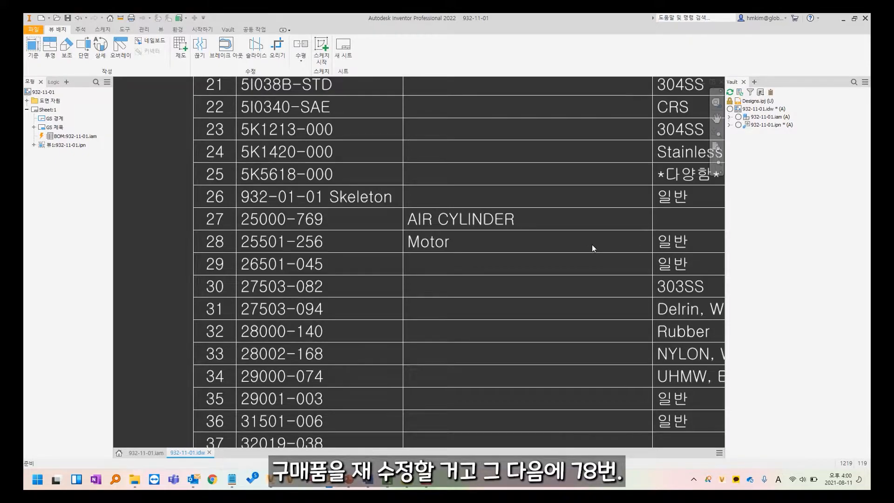
# Look up items 77 and 78 near the end of the drawing's parts list
pyautogui.scroll(-5, 593, 241)
pyautogui.moveTo(573, 325); pyautogui.dragTo(499, 175, button='middle')
pyautogui.moveTo(415, 363)
pyautogui.mouseDown(button='middle')
pyautogui.moveTo(434, 325)
pyautogui.moveTo(432, 381)
pyautogui.moveTo(531, 386)
pyautogui.moveTo(419, 260)
pyautogui.mouseUp(button='middle')
pyautogui.scroll(5, 423, 395)
pyautogui.moveTo(426, 396); pyautogui.dragTo(386, 389, button='middle')
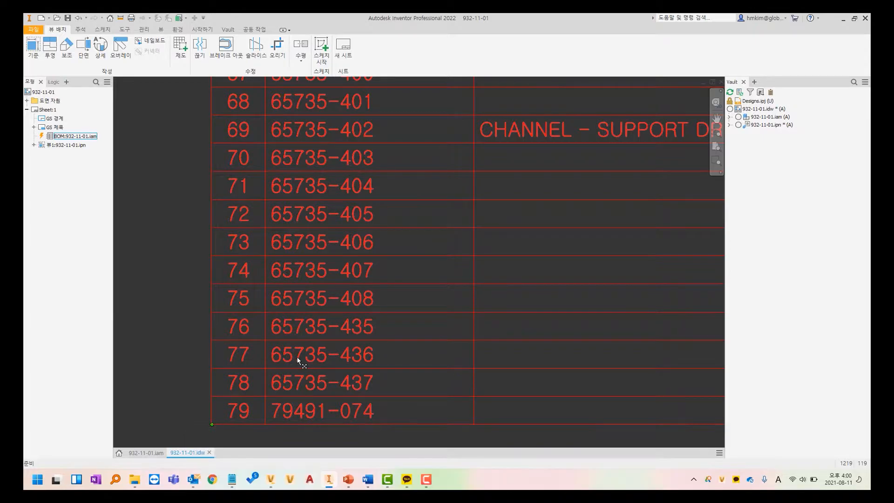
pyautogui.middleClick(180, 347)
pyautogui.middleClick(181, 346)
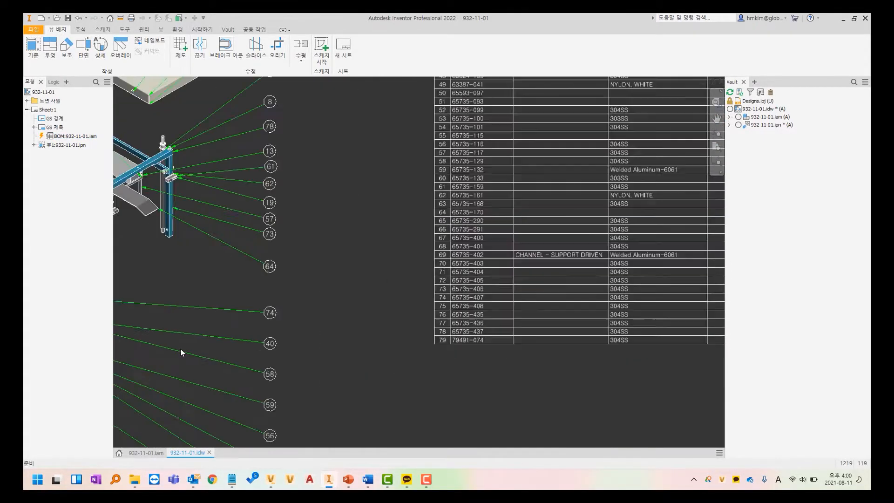
# Return to the 932-11-01.iam assembly, switch to Vault Professional and start Copy Design for 932-11-01.iam
pyautogui.click(141, 452)
pyautogui.click(209, 225)
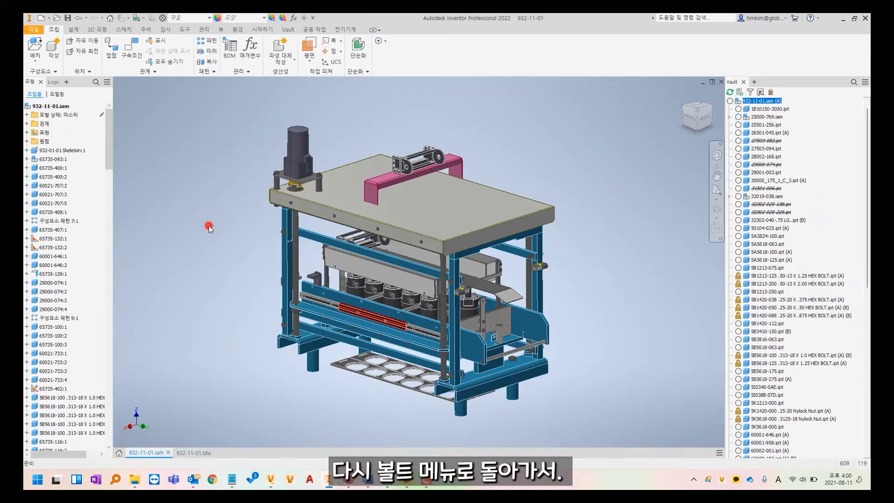
pyautogui.click(271, 478)
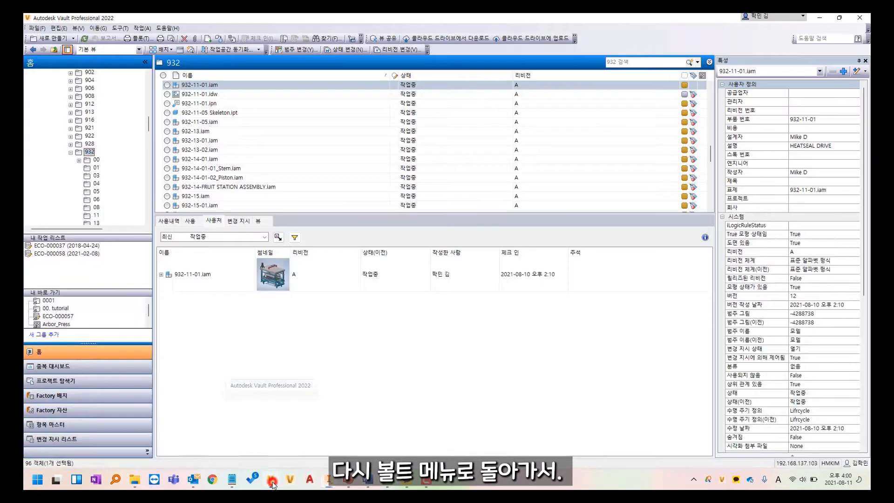
pyautogui.rightClick(213, 86)
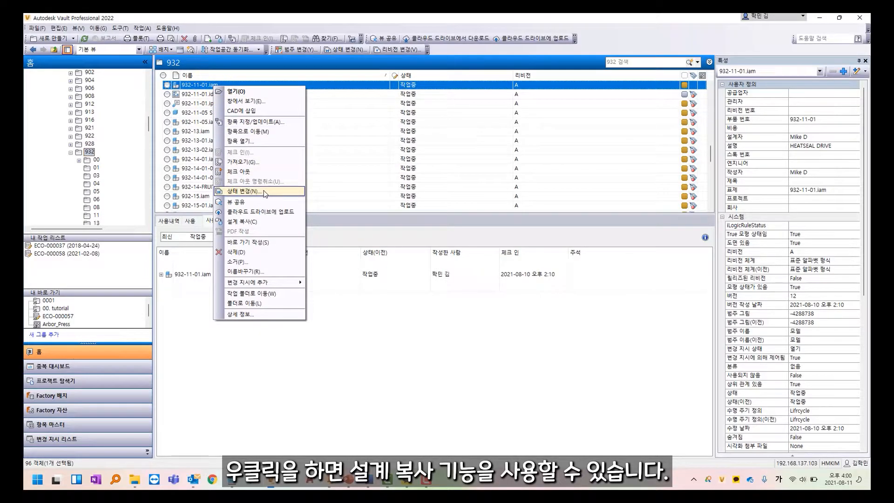
pyautogui.click(252, 221)
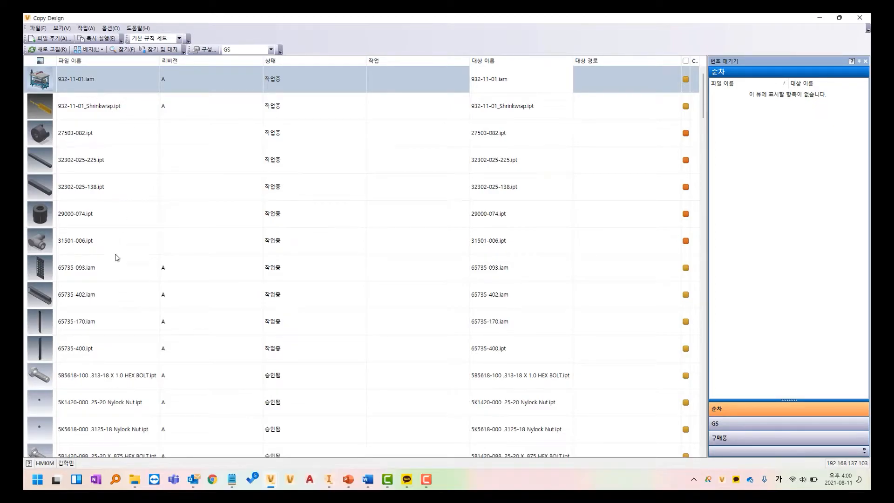
# Look through the Copy Design file list for the files to modify, including 932-11-01.iam and 65735-436.ipt
pyautogui.click(113, 82)
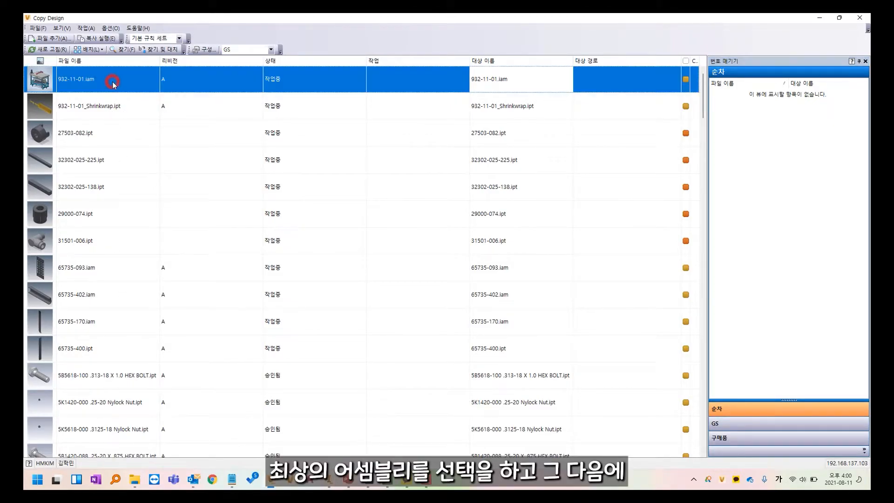
pyautogui.scroll(-4, 142, 272)
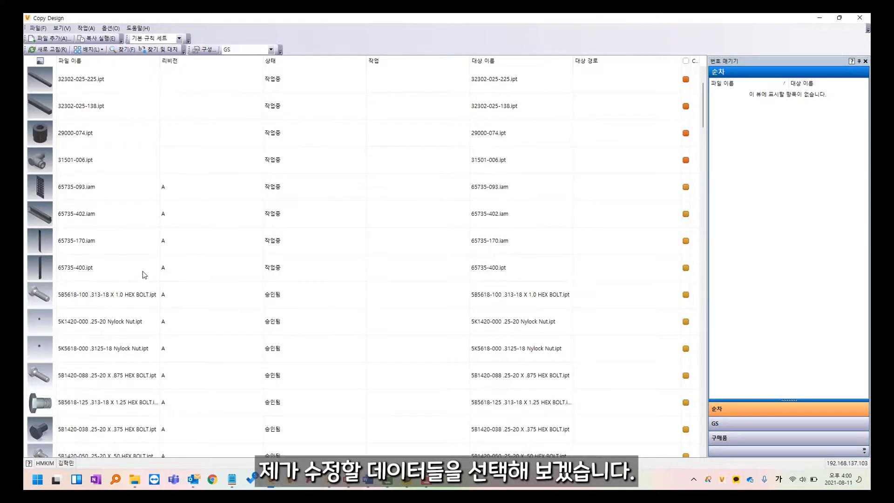
pyautogui.scroll(-1, 146, 278)
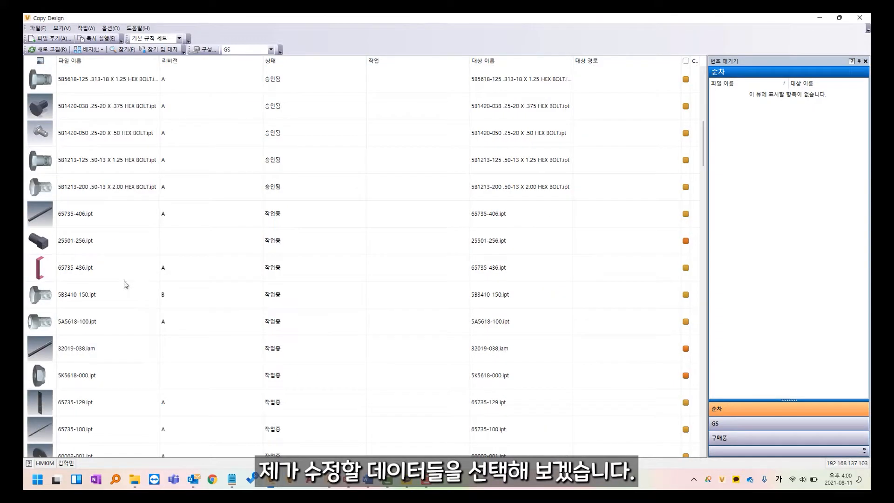
pyautogui.click(90, 270)
pyautogui.scroll(-3, 170, 286)
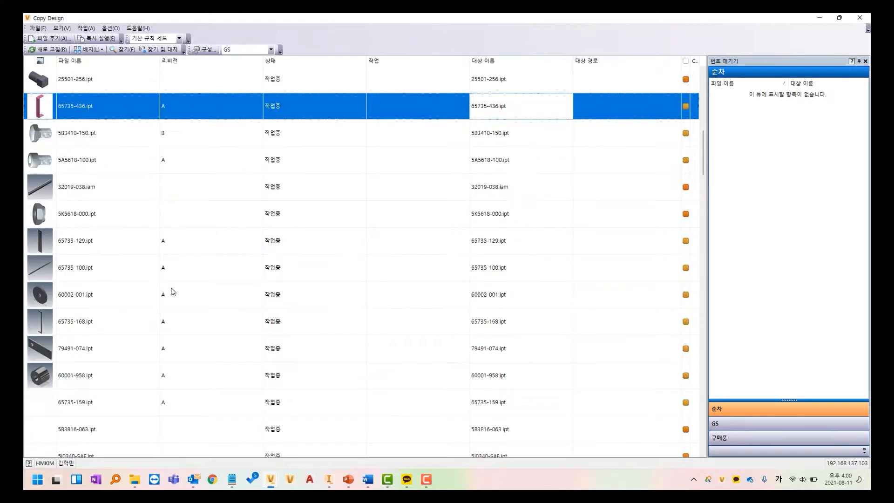
pyautogui.scroll(-10, 172, 291)
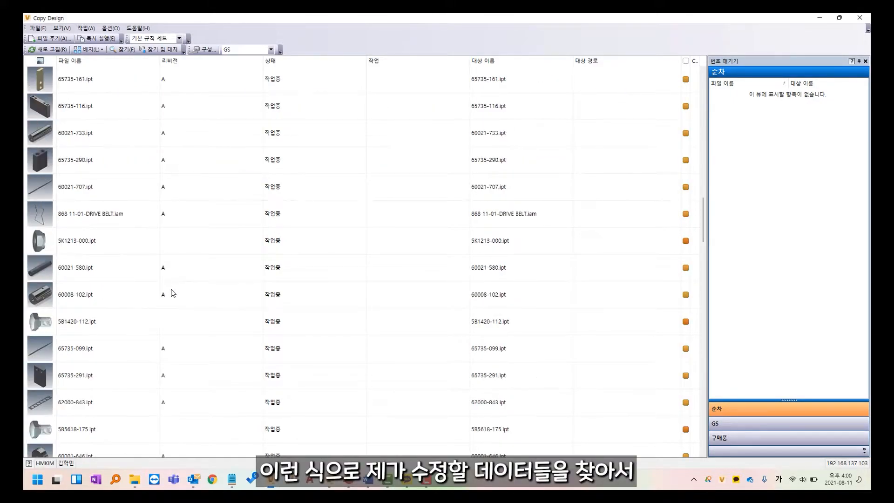
pyautogui.scroll(-5, 173, 293)
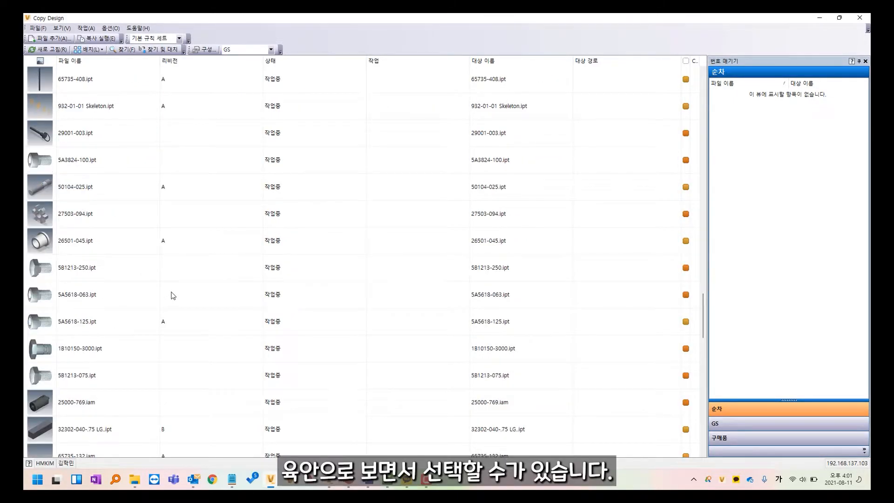
pyautogui.scroll(-2, 173, 293)
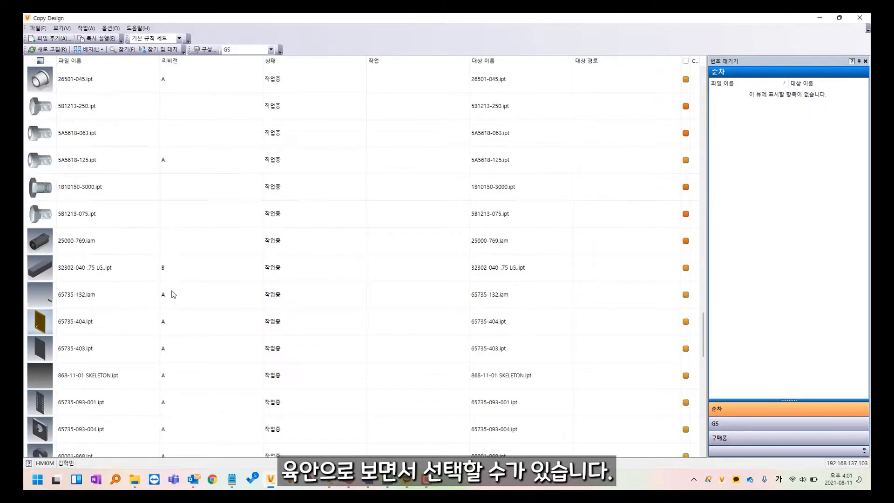
# Set part 65735-403.ipt to be copied to the vault folder Designs/00. 설계 복사
pyautogui.click(95, 348)
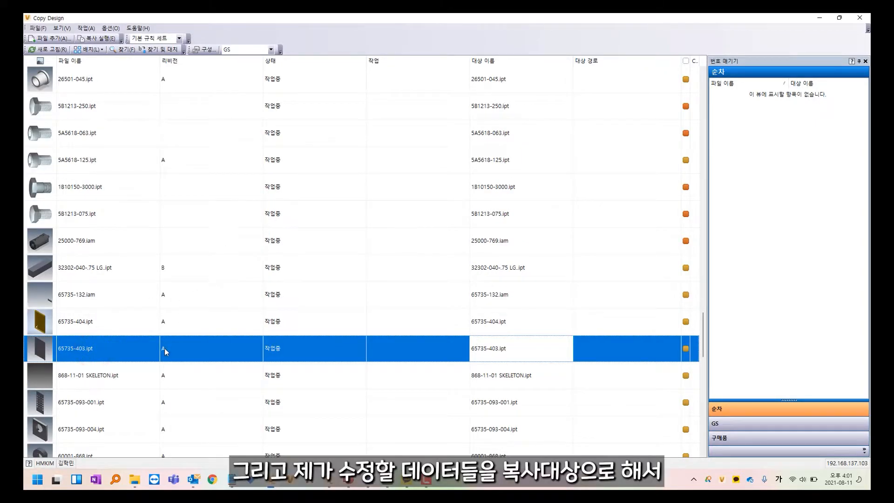
pyautogui.rightClick(111, 351)
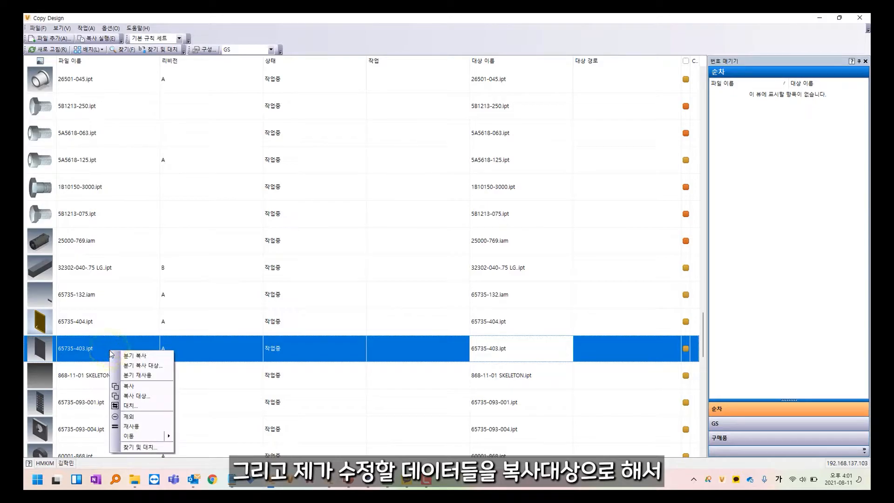
pyautogui.click(138, 397)
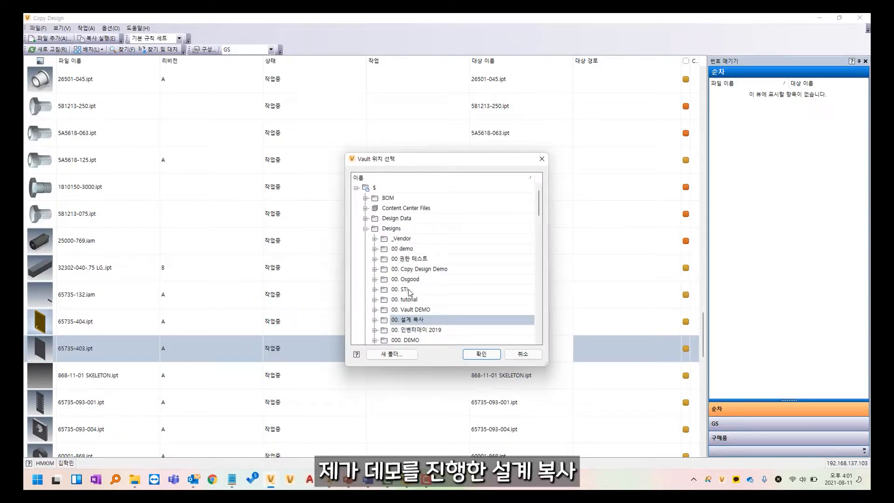
pyautogui.click(416, 321)
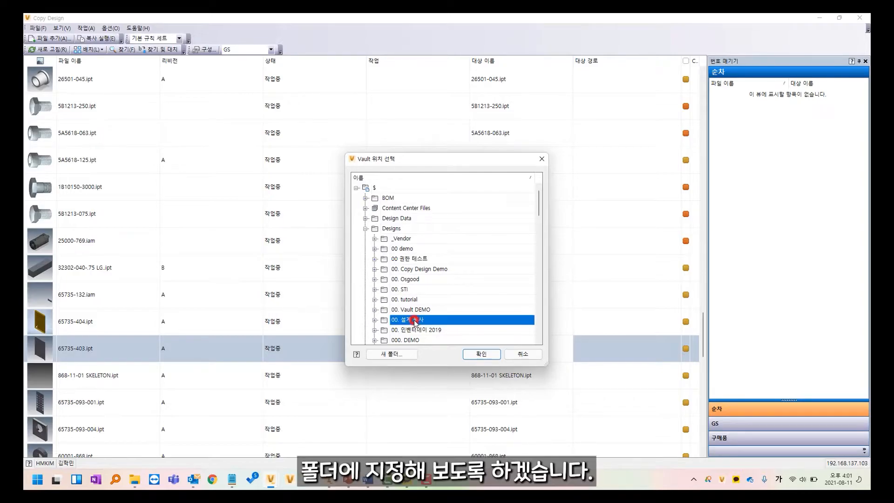
pyautogui.click(485, 354)
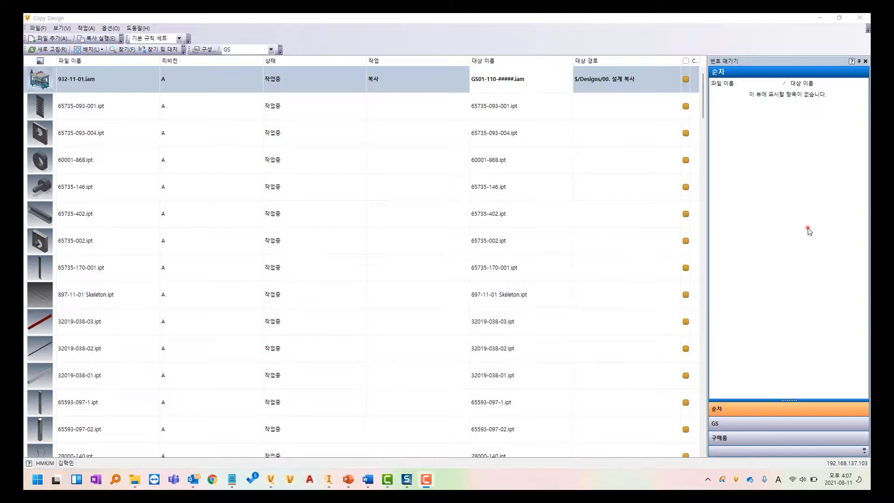
# Show the files under the GS numbering scheme and set the Ass'y value of 932-11-01.iam to 가변SPINDLE
pyautogui.click(809, 231)
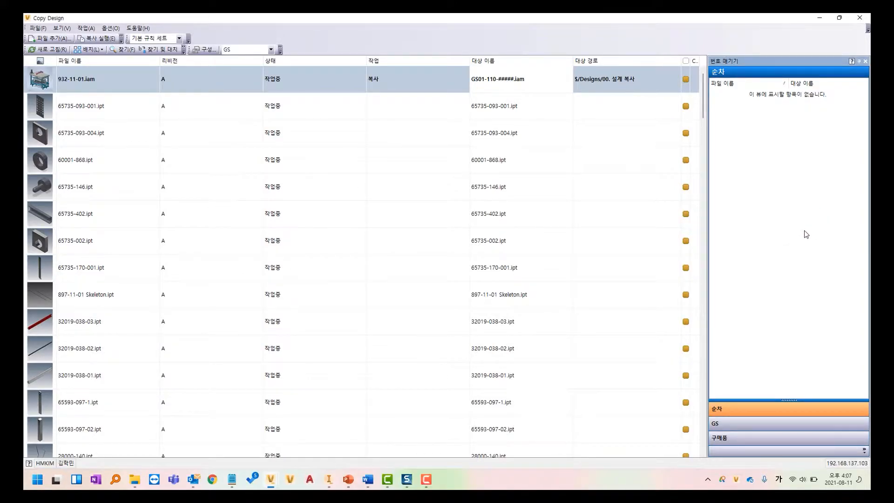
pyautogui.click(765, 423)
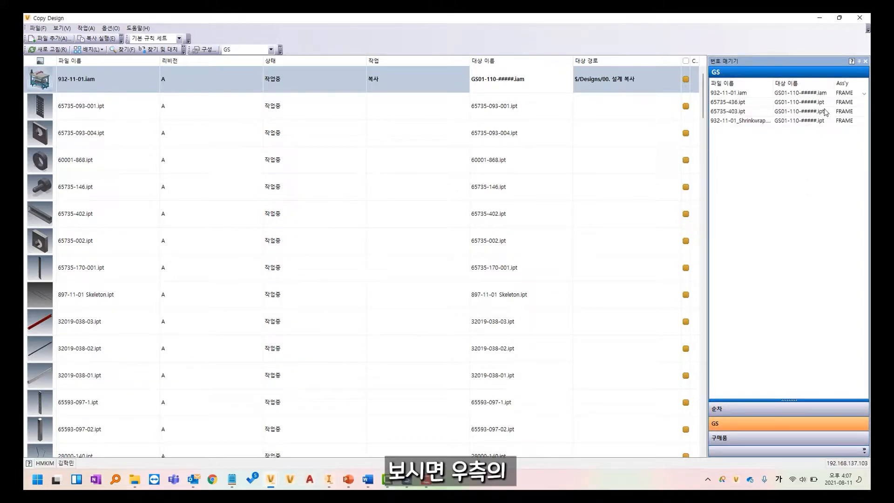
pyautogui.click(855, 96)
pyautogui.click(856, 96)
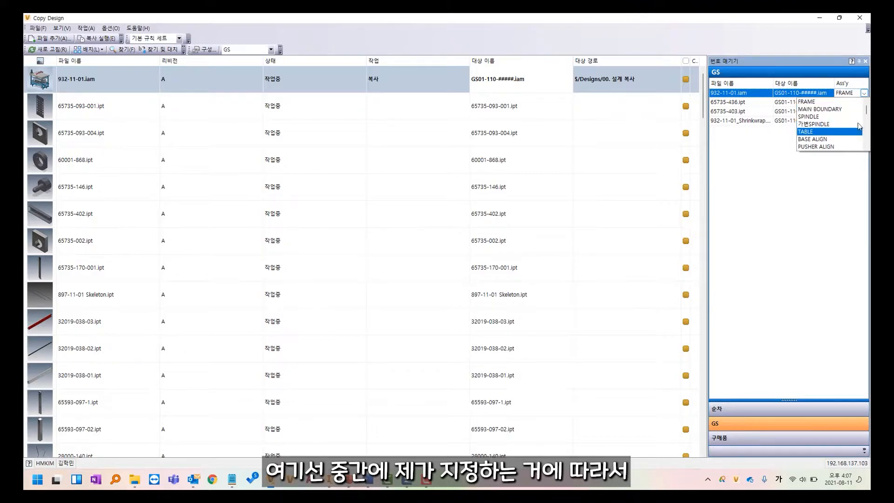
pyautogui.click(811, 124)
pyautogui.click(822, 165)
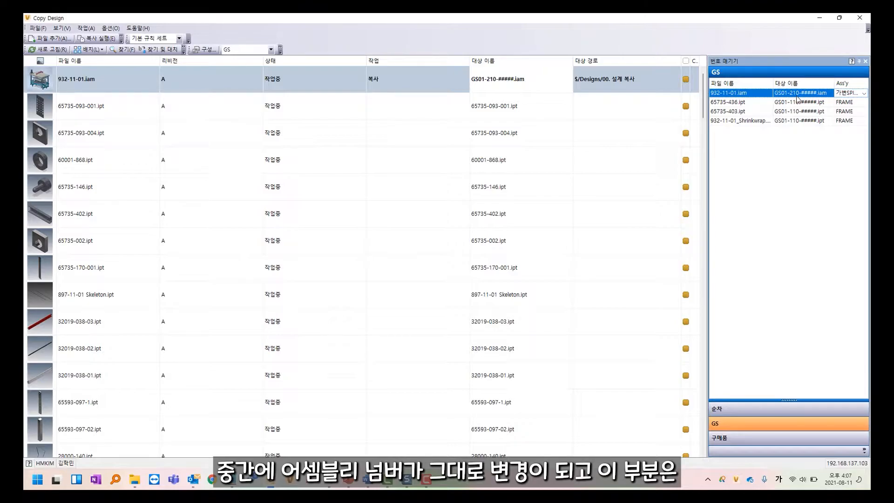
# Set the Ass'y value of all four files in the GS numbering list to REVERSE at once
pyautogui.keyDown('shift'); pyautogui.click(763, 122); pyautogui.keyUp('shift')
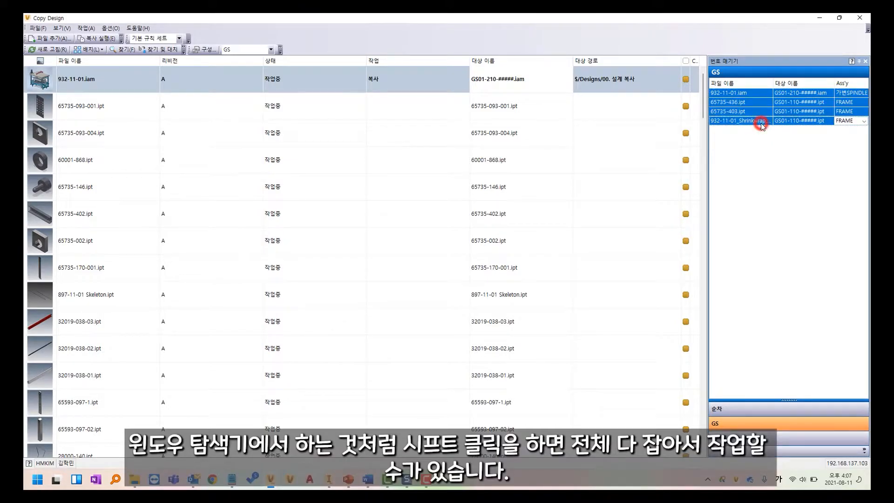
pyautogui.rightClick(802, 105)
pyautogui.moveTo(825, 130)
pyautogui.click(787, 130)
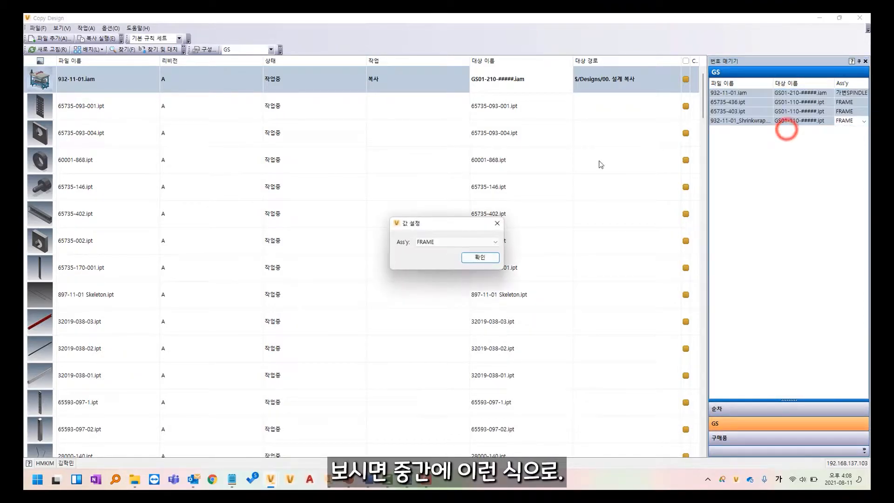
pyautogui.click(455, 242)
pyautogui.click(438, 304)
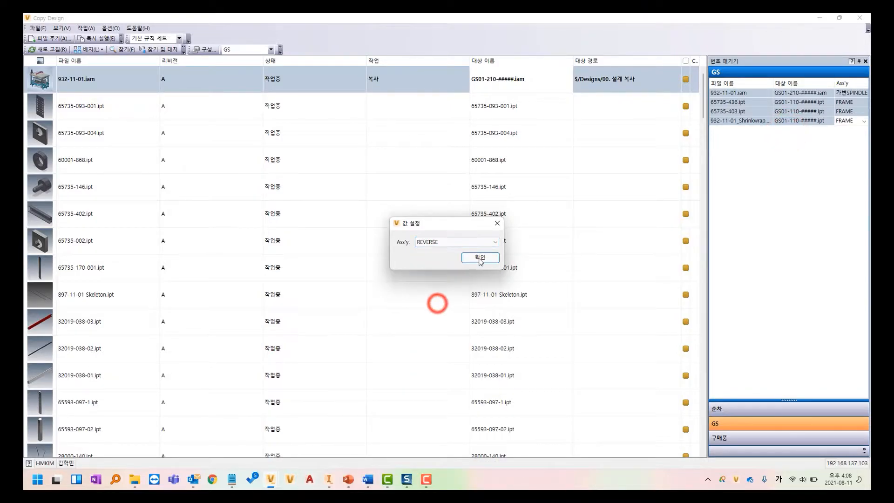
pyautogui.click(479, 256)
pyautogui.click(823, 165)
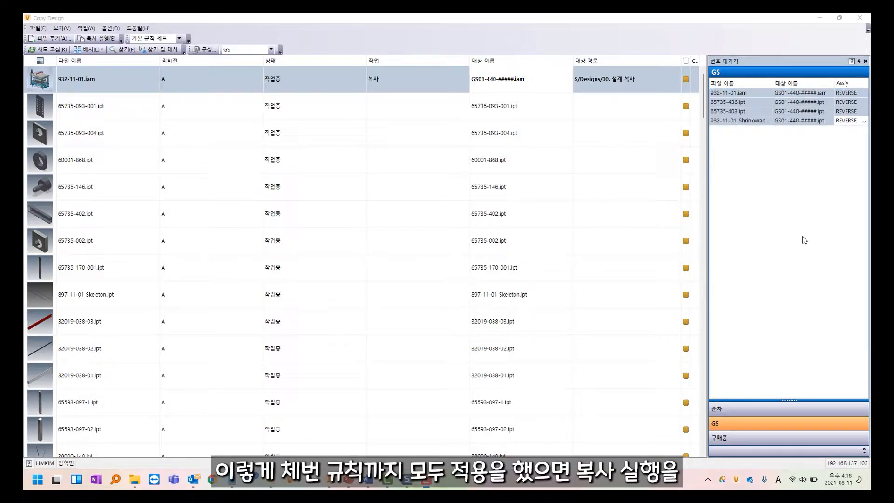
# Execute the design copy with the GS numbers and close Copy Design
pyautogui.click(805, 240)
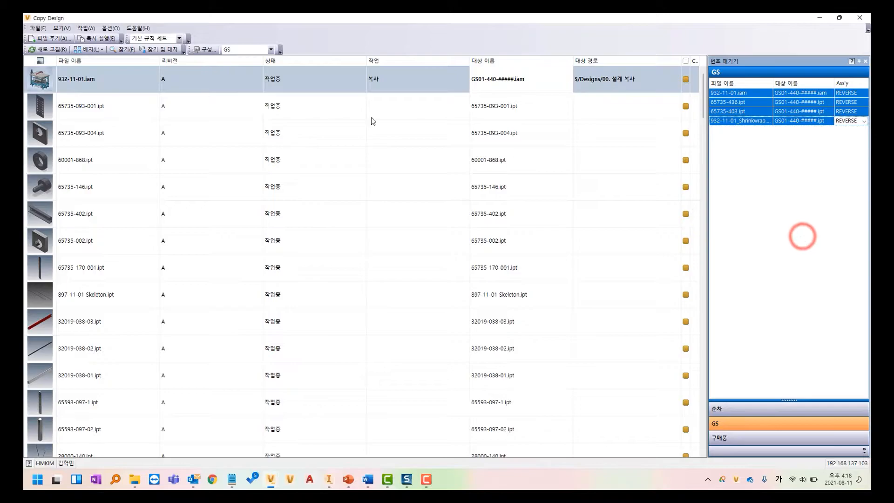
pyautogui.click(99, 39)
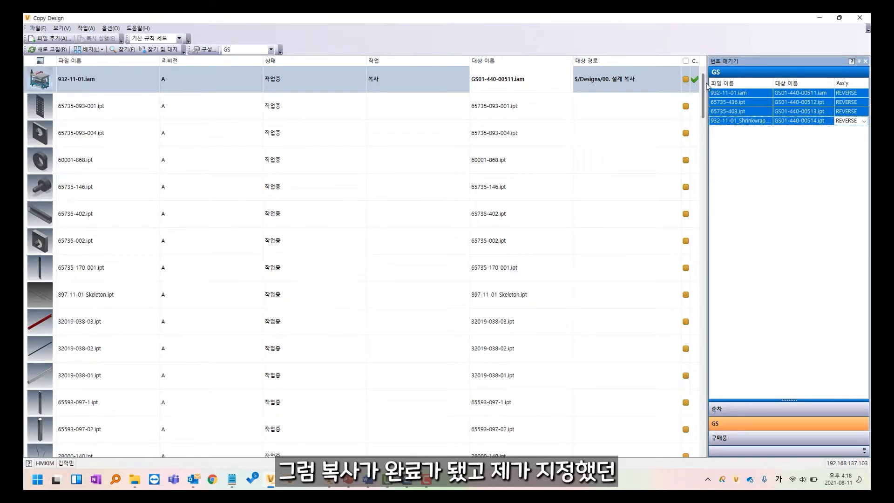
pyautogui.click(859, 18)
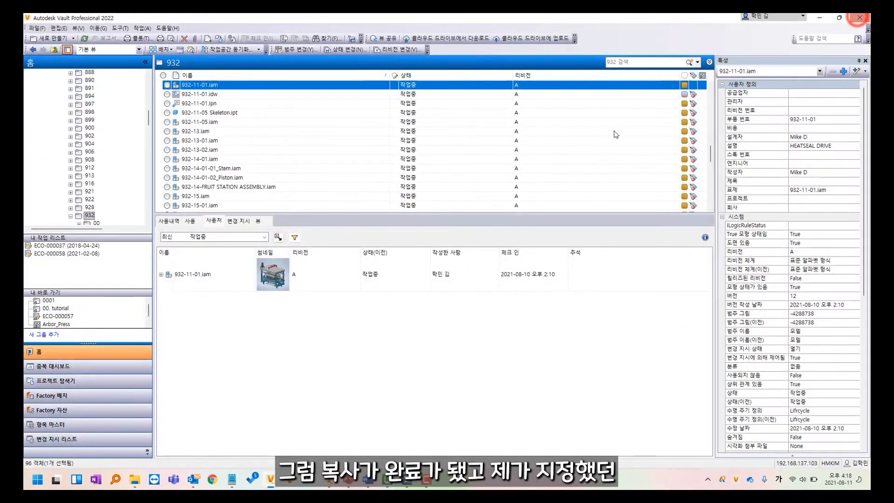
pyautogui.moveTo(147, 119); pyautogui.dragTo(148, 162)
pyautogui.click(84, 103)
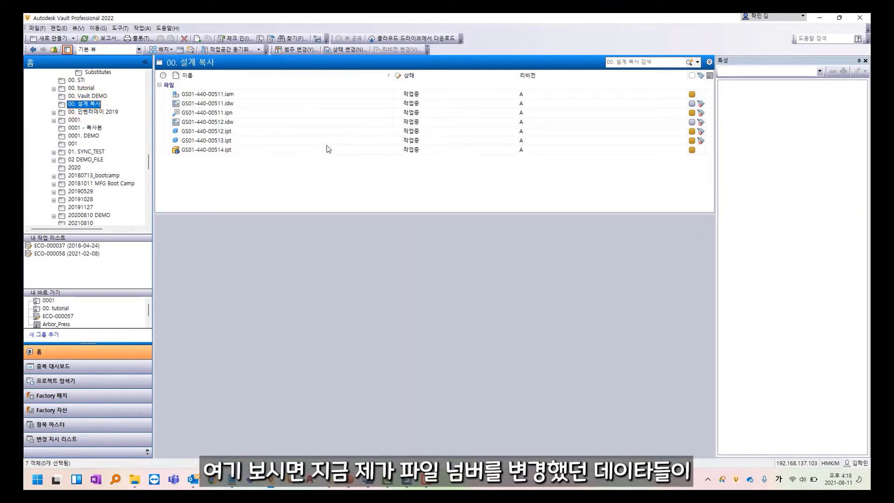
pyautogui.click(201, 94)
pyautogui.click(213, 102)
pyautogui.click(215, 94)
pyautogui.click(216, 114)
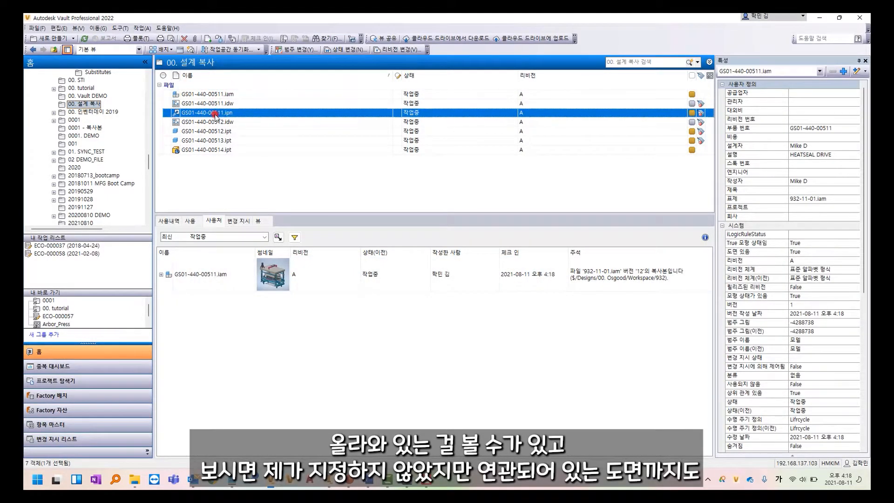
pyautogui.click(215, 122)
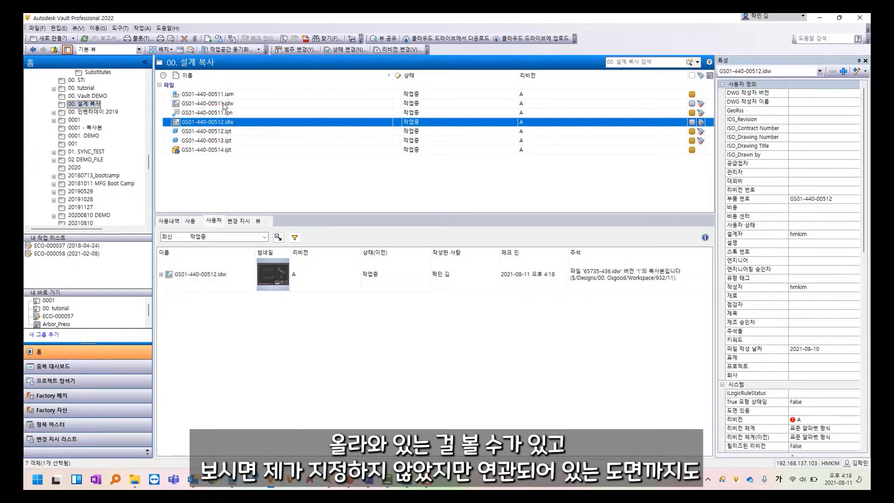
pyautogui.click(224, 103)
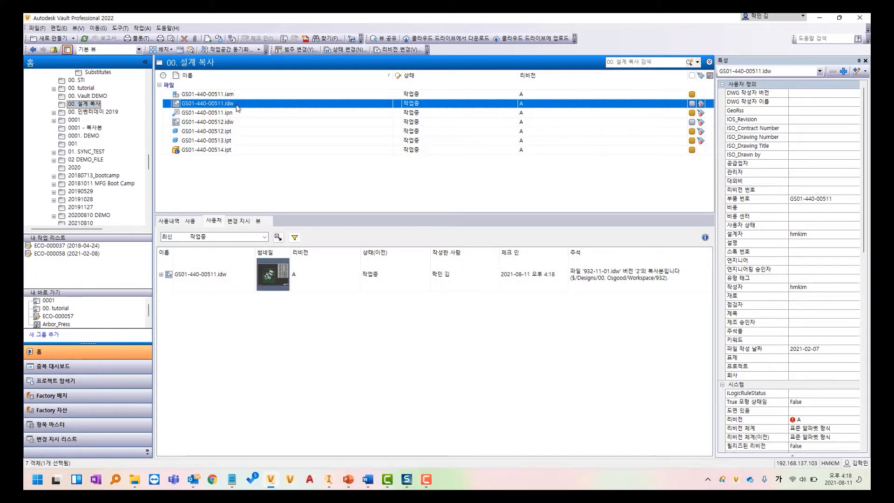
pyautogui.click(230, 122)
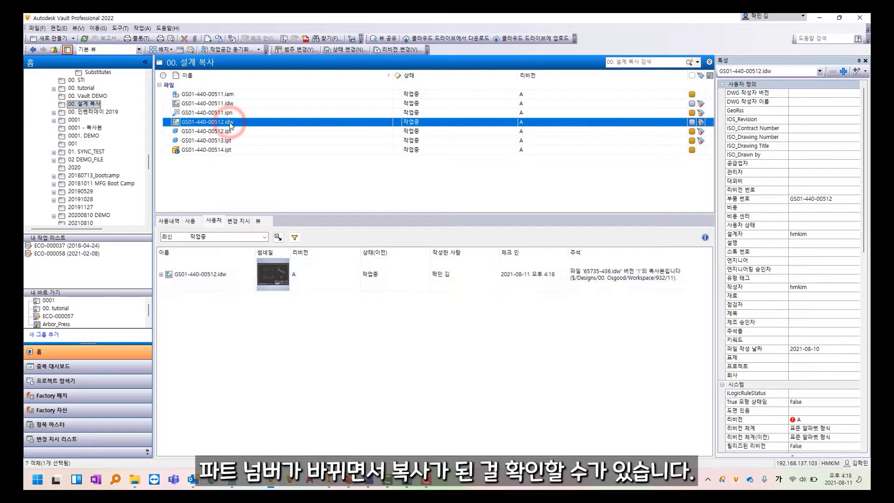
# Get the files of the vault folder 00. 설계 복사 to the local workspace
pyautogui.rightClick(97, 105)
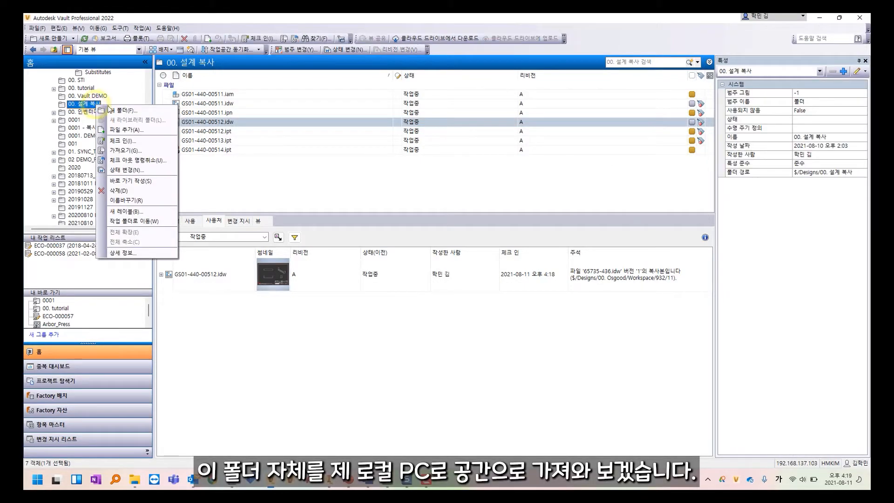
pyautogui.click(126, 150)
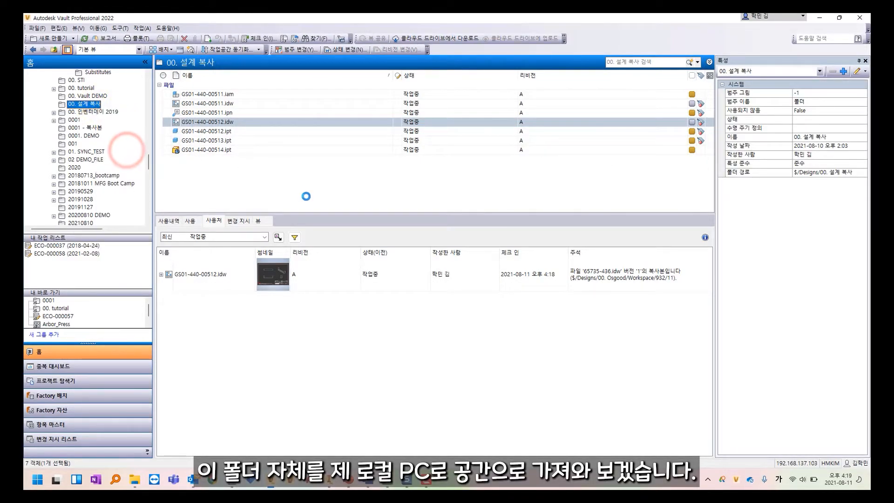
pyautogui.click(496, 215)
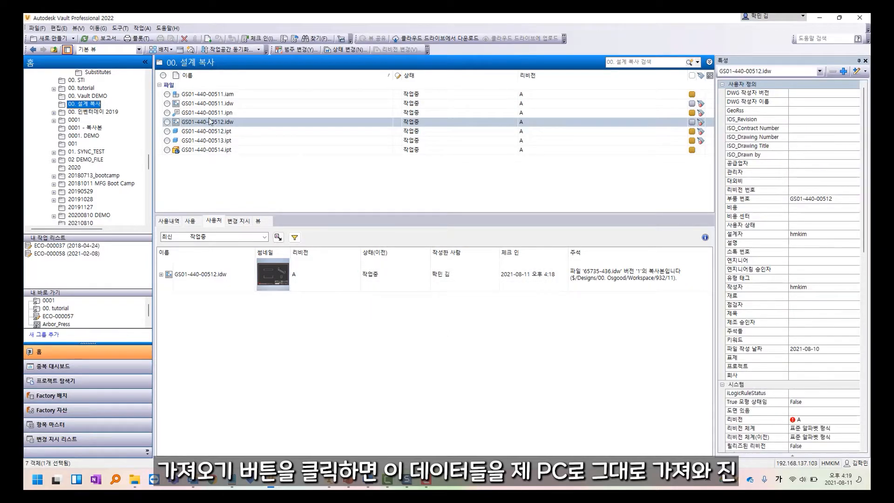
# Go to the local working folder of GS01-440-00511.iam, look through the downloaded files and close the folder window
pyautogui.click(203, 94)
pyautogui.rightClick(203, 96)
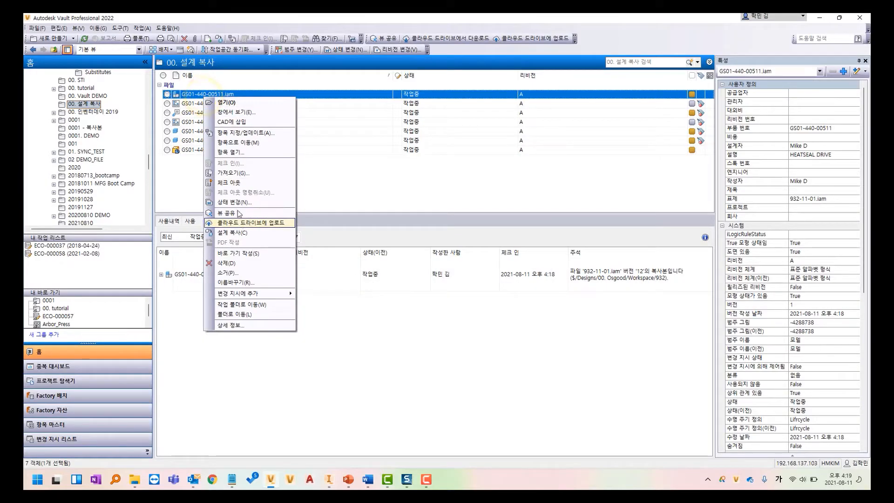
pyautogui.click(245, 305)
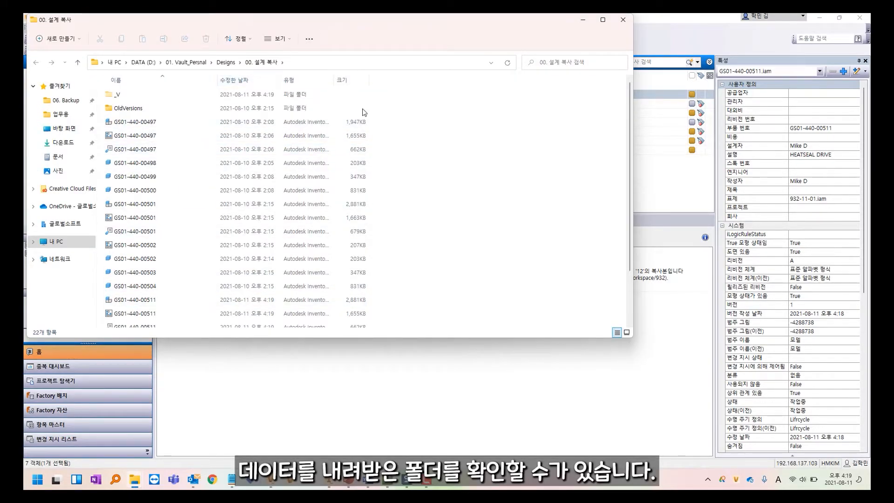
pyautogui.scroll(-3, 196, 195)
pyautogui.scroll(3, 196, 215)
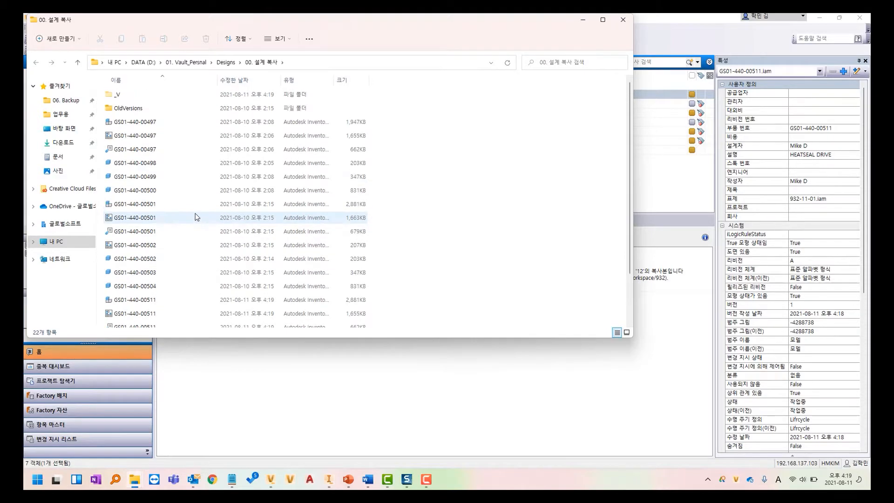
pyautogui.click(625, 20)
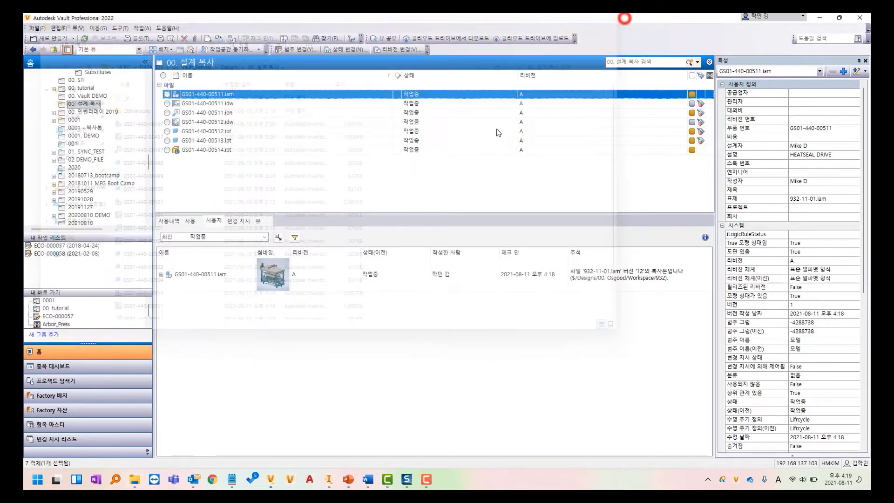
# Open the copied assembly GS01-440-00511.iam from the vault, checking it out
pyautogui.click(206, 95)
pyautogui.doubleClick(206, 95)
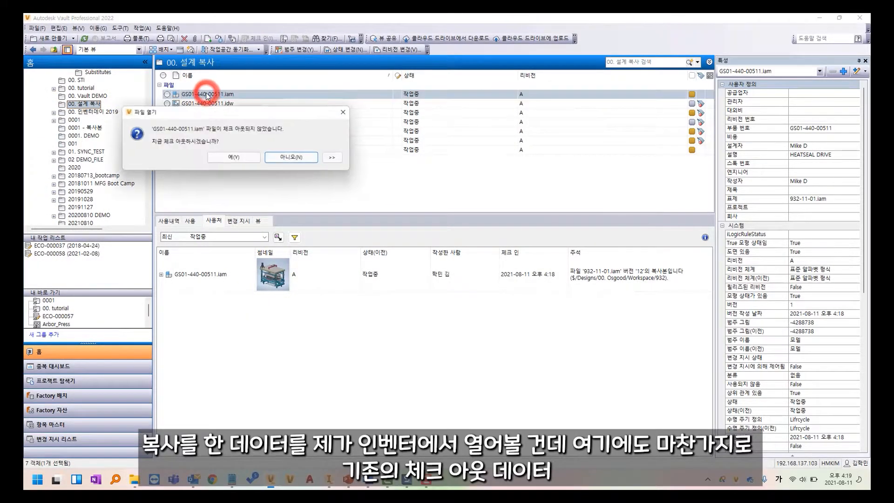
pyautogui.click(221, 158)
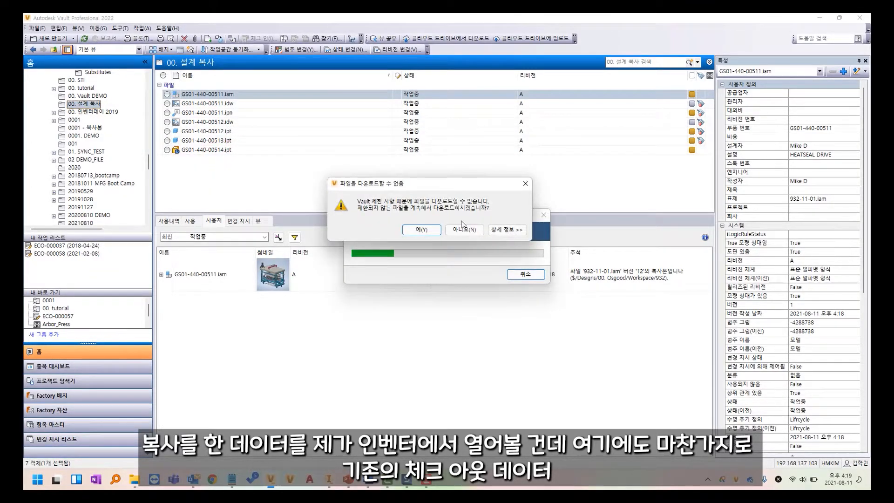
# Review the details of the restricted files in the download warning, then continue downloading the unrestricted files
pyautogui.click(514, 230)
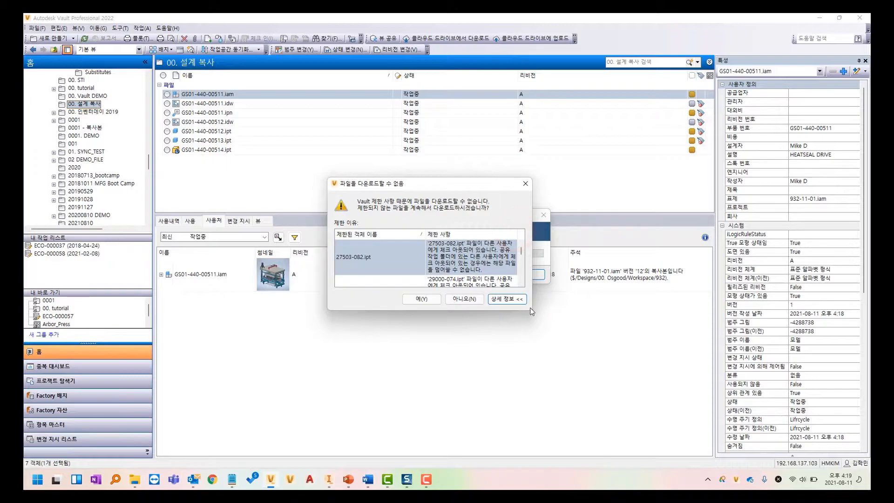
pyautogui.moveTo(534, 311); pyautogui.dragTo(711, 429)
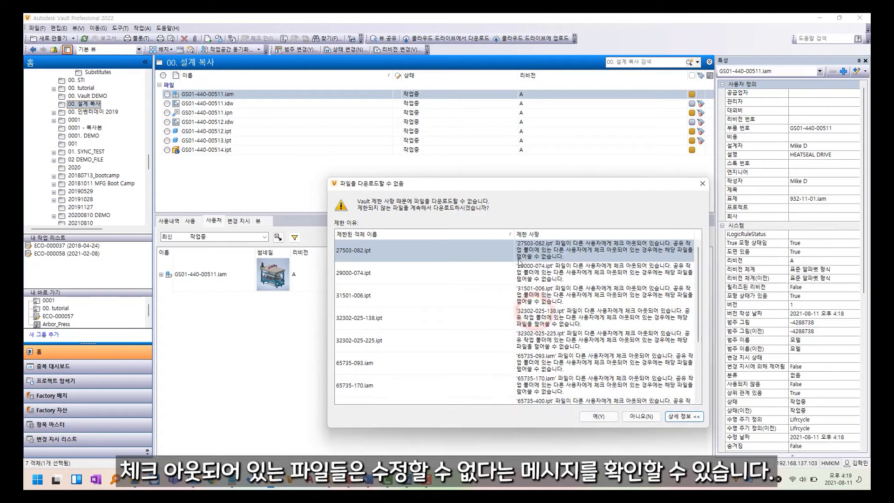
pyautogui.click(605, 273)
pyautogui.click(588, 309)
pyautogui.click(592, 354)
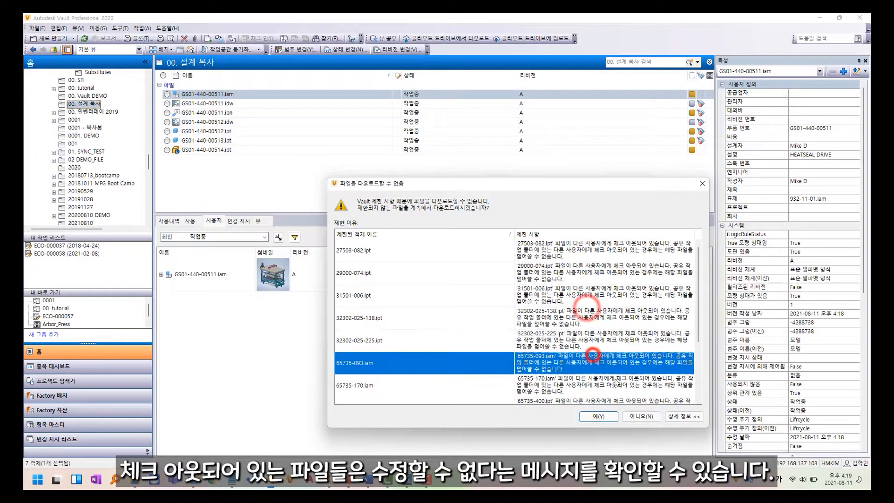
pyautogui.click(598, 416)
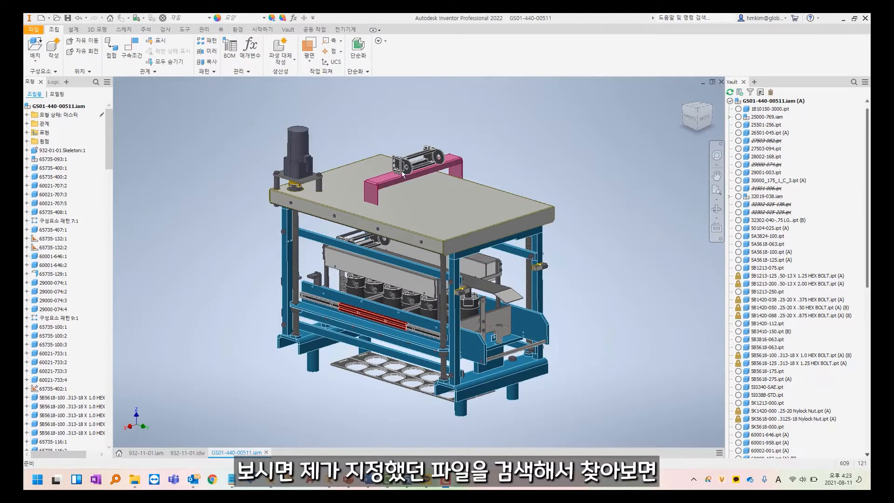
# Locate the pink bracket on top of the assembly in the model browser
pyautogui.click(383, 188)
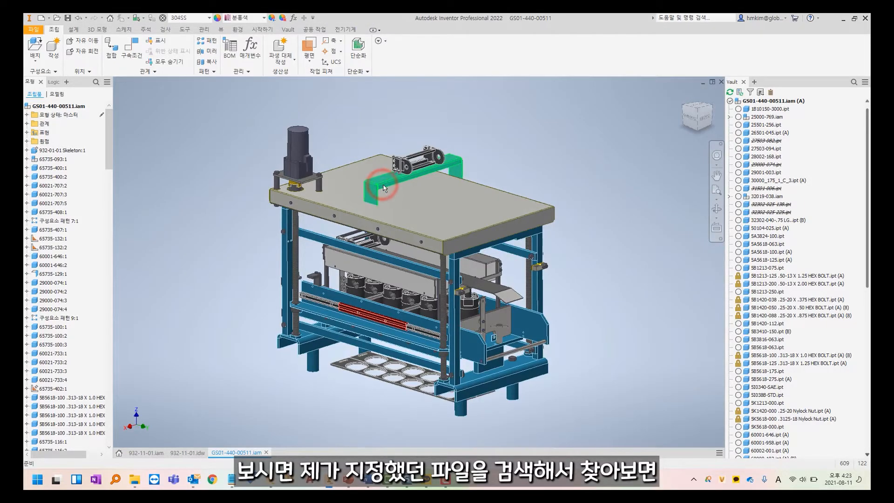
pyautogui.rightClick(383, 186)
pyautogui.click(355, 185)
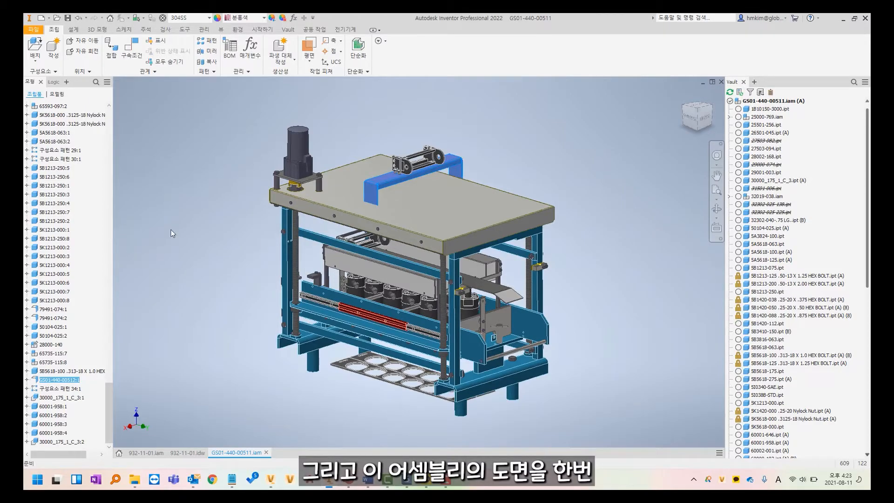
# Open the drawing of the GS01-440-00511.iam assembly and answer the file edit prompt
pyautogui.scroll(10, 93, 205)
pyautogui.moveTo(106, 343); pyautogui.dragTo(118, 83)
pyautogui.rightClick(52, 107)
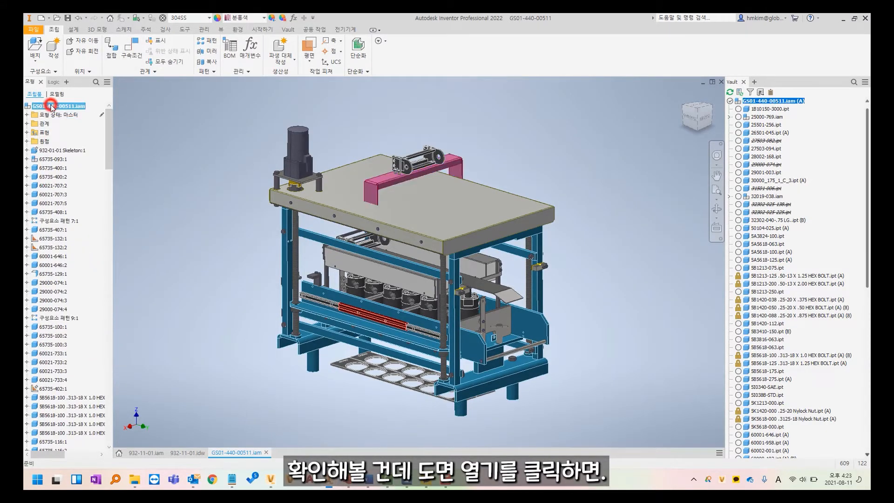
pyautogui.click(80, 172)
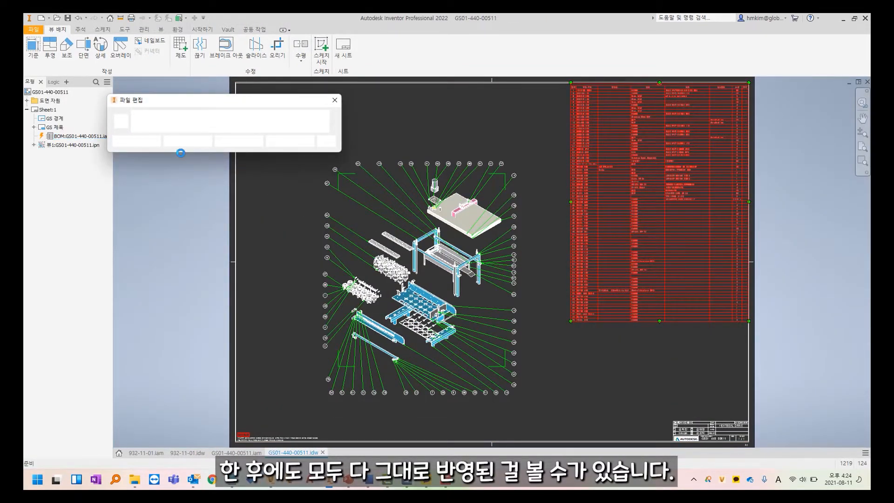
pyautogui.click(186, 142)
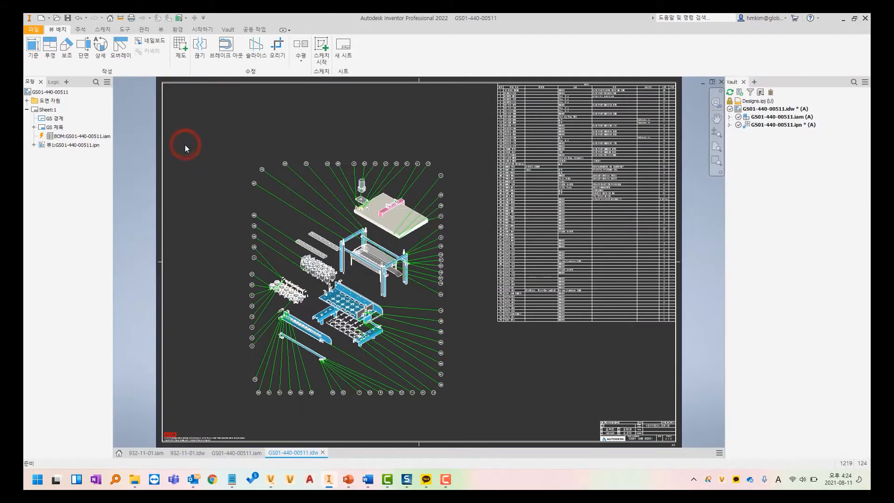
# Examine the exploded view's pink bracket and the parts list rows with GS part numbers, then show the whole sheet
pyautogui.scroll(8, 437, 218)
pyautogui.scroll(-3, 375, 199)
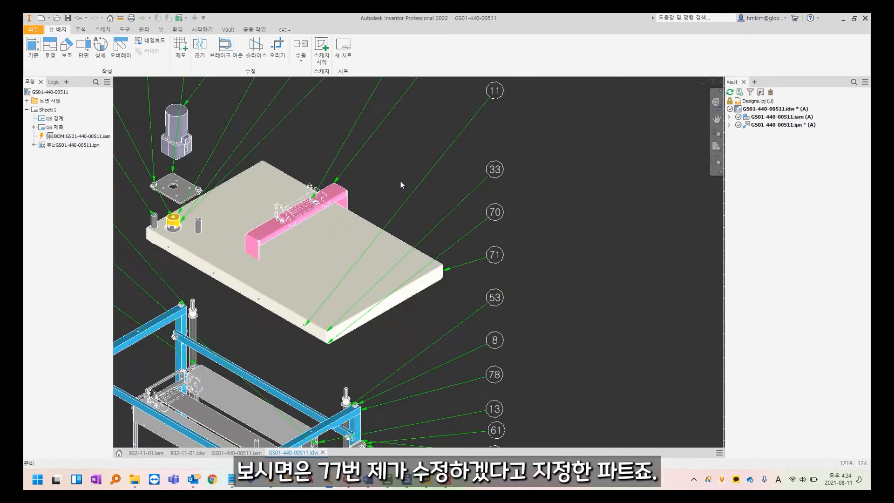
pyautogui.moveTo(411, 179); pyautogui.dragTo(363, 303, button='middle')
pyautogui.moveTo(571, 328)
pyautogui.mouseDown(button='middle')
pyautogui.moveTo(410, 123)
pyautogui.moveTo(352, 78)
pyautogui.mouseUp(button='middle')
pyautogui.moveTo(400, 313)
pyautogui.mouseDown(button='middle')
pyautogui.moveTo(391, 183)
pyautogui.moveTo(376, 134)
pyautogui.mouseUp(button='middle')
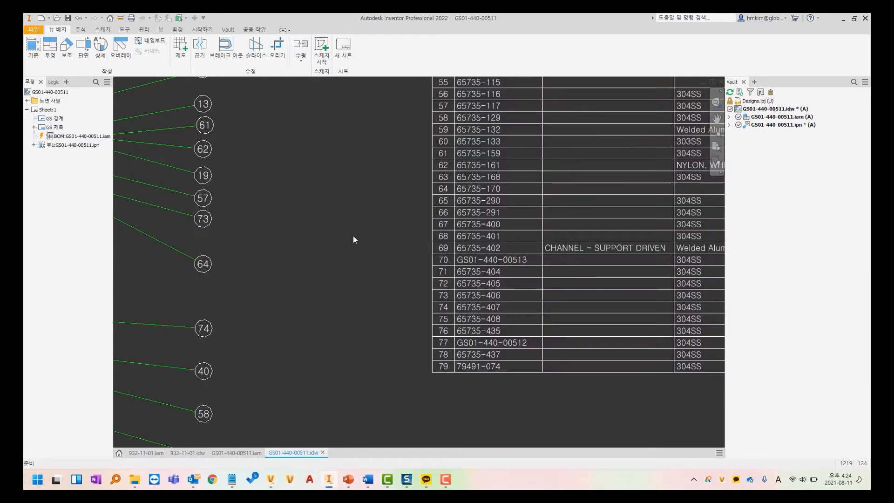
pyautogui.moveTo(306, 233); pyautogui.dragTo(309, 249, button='middle')
pyautogui.middleClick(310, 248)
pyautogui.middleClick(309, 248)
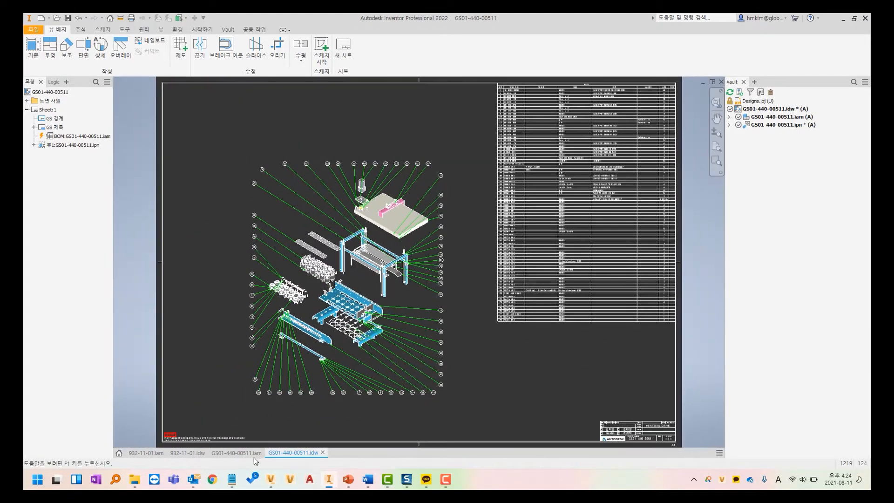
# In the GS01-440-00511.iam assembly, measure the minimum distance from the pink bracket's near flange face to the tabletop's long side face and copy it
pyautogui.click(246, 454)
pyautogui.click(527, 160)
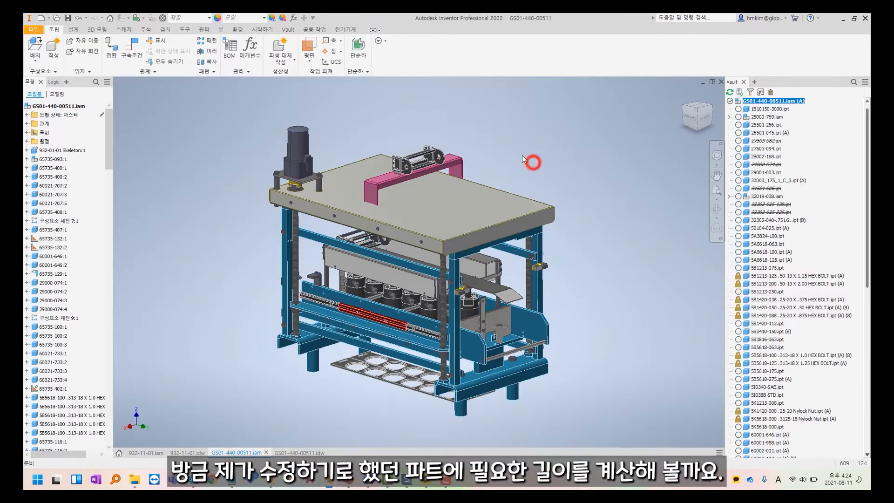
pyautogui.press('m')
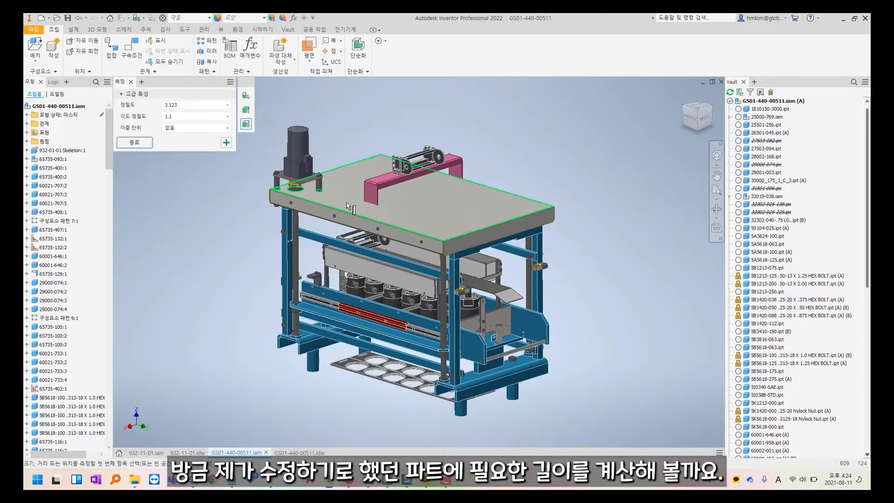
pyautogui.click(373, 197)
pyautogui.click(354, 222)
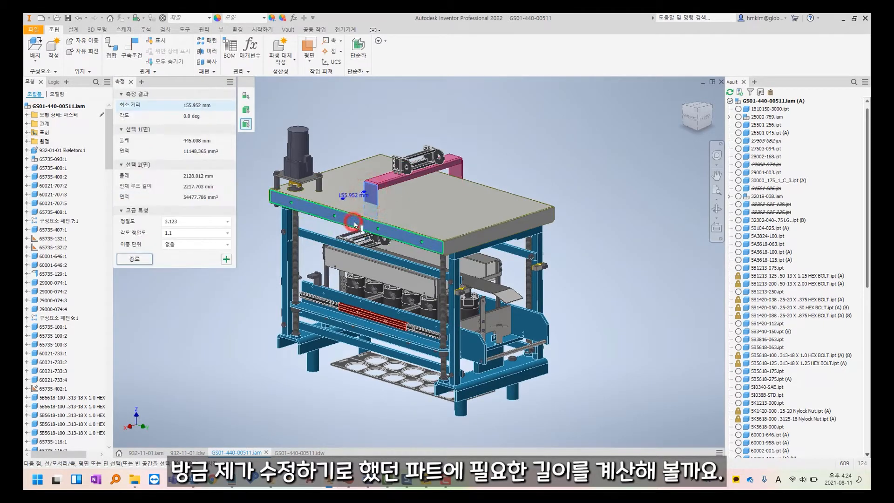
pyautogui.click(196, 106)
pyautogui.hotkey('ctrl', 'c')
pyautogui.rightClick(199, 109)
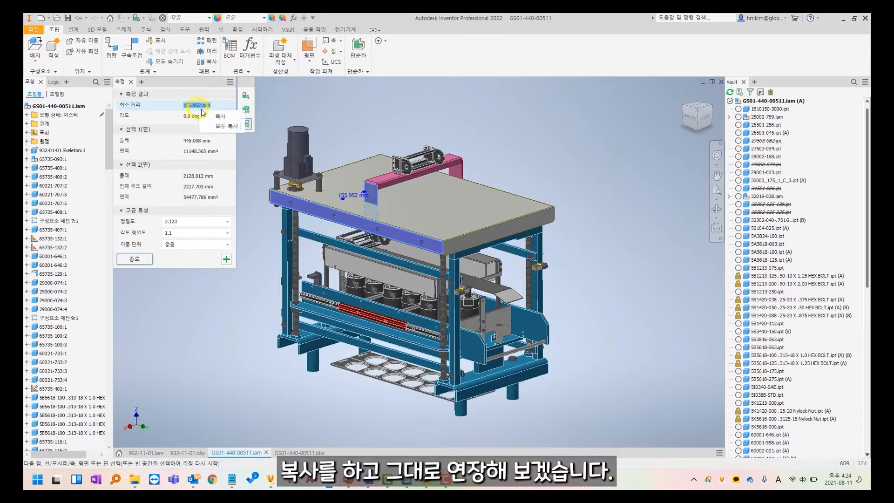
pyautogui.click(231, 117)
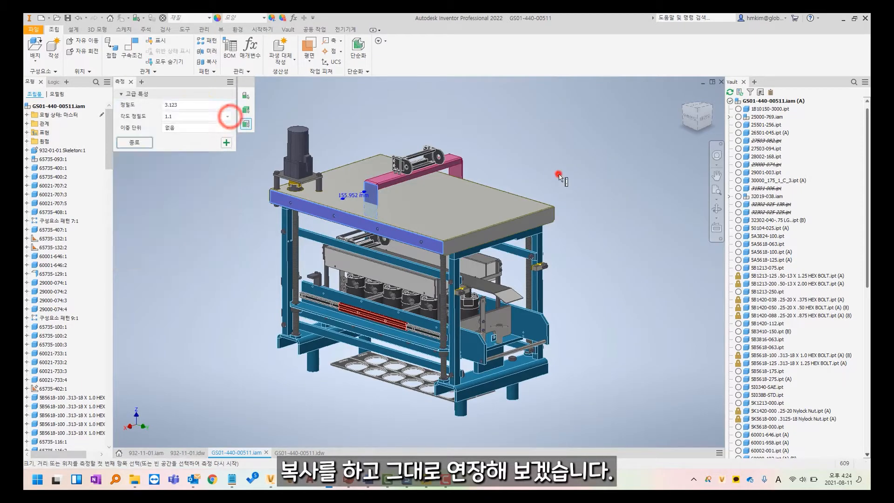
pyautogui.press('Escape')
# Open the pink bracket for in-place editing and open the sketch of its first face feature, checking out all prompted files
pyautogui.click(377, 184)
pyautogui.doubleClick(377, 184)
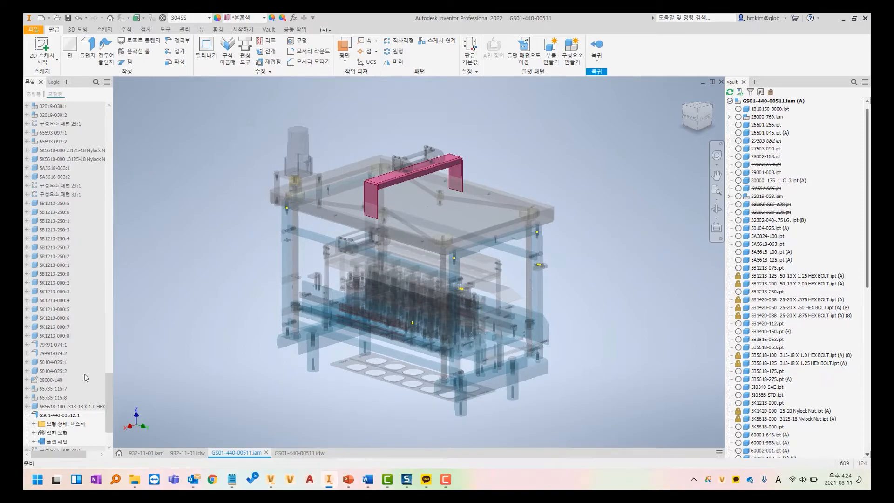
pyautogui.scroll(-2, 56, 429)
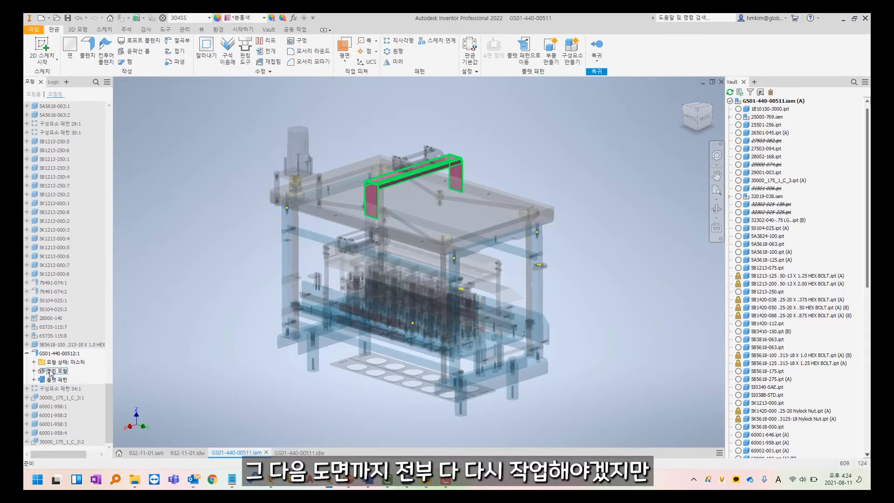
pyautogui.click(50, 371)
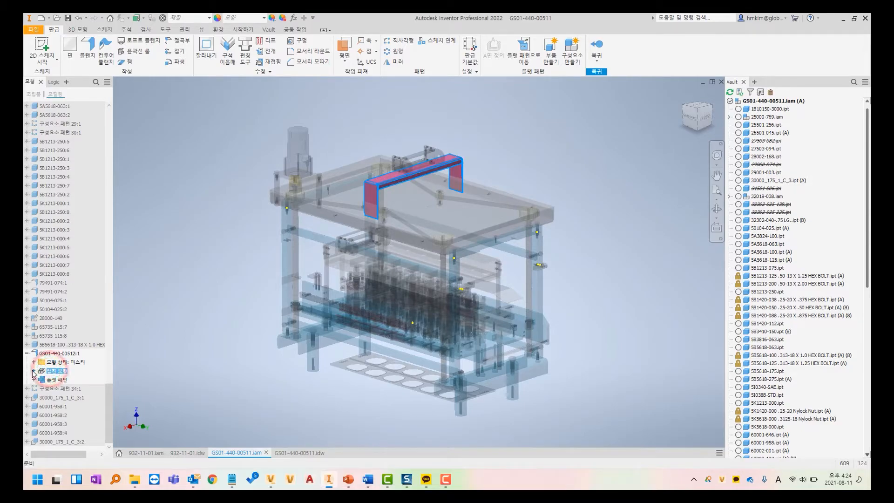
pyautogui.click(34, 370)
pyautogui.click(41, 398)
pyautogui.doubleClick(65, 406)
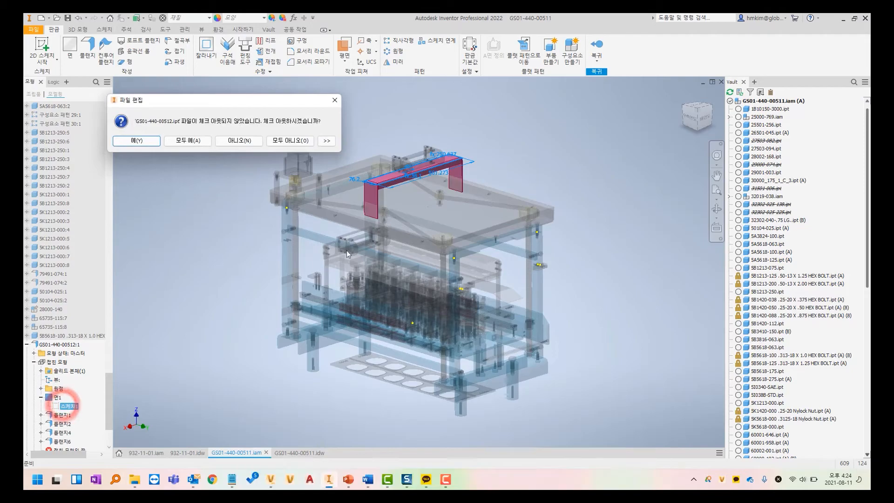
pyautogui.click(190, 141)
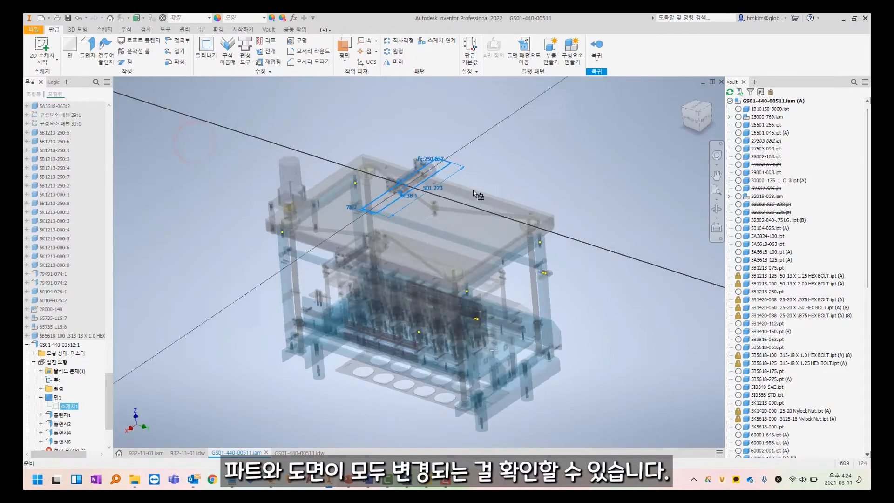
# Set the bracket sketch's length dimension to 501.273 mm plus the copied distance, finish the sketch and return to the assembly
pyautogui.doubleClick(444, 251)
pyautogui.click(443, 282)
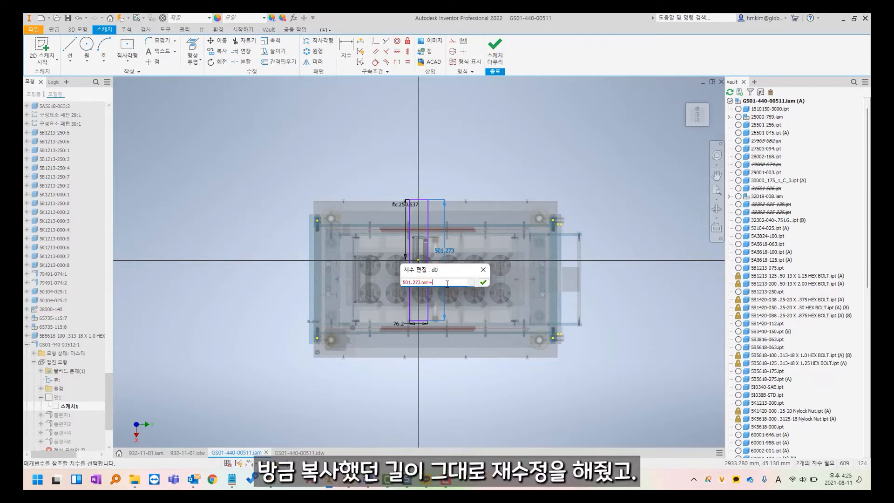
pyautogui.write('+')
pyautogui.hotkey('ctrl', 'v')
pyautogui.press('Return')
pyautogui.click(498, 48)
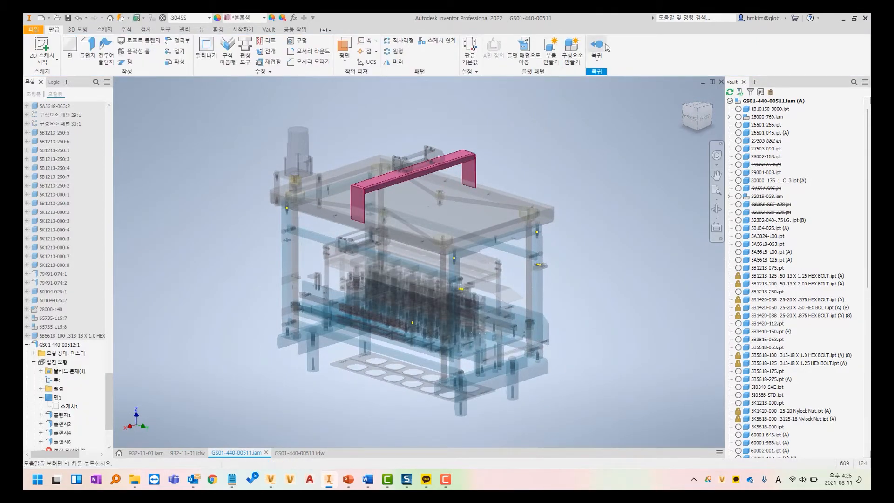
pyautogui.click(600, 46)
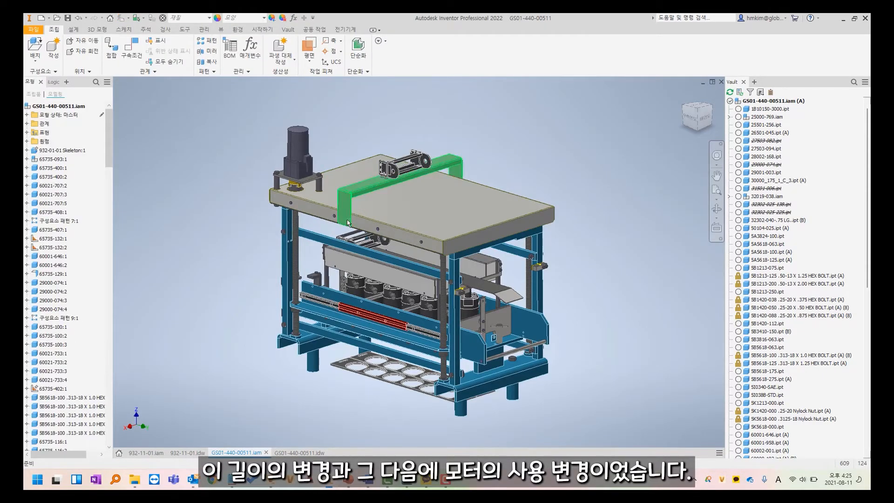
# Start replacing the motor on the tabletop with a component from Vault and search the Vault files for "reducer"
pyautogui.scroll(-4, 348, 223)
pyautogui.scroll(4, 301, 175)
pyautogui.moveTo(281, 148); pyautogui.dragTo(325, 250, button='middle')
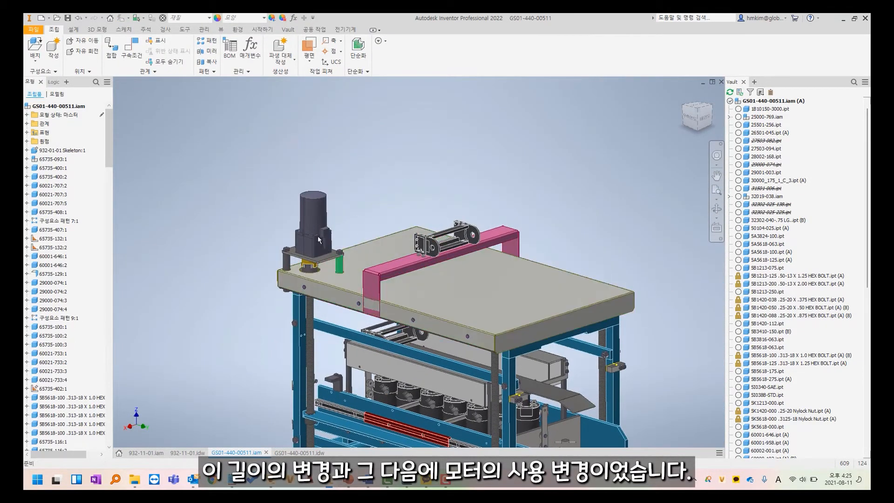
pyautogui.click(308, 224)
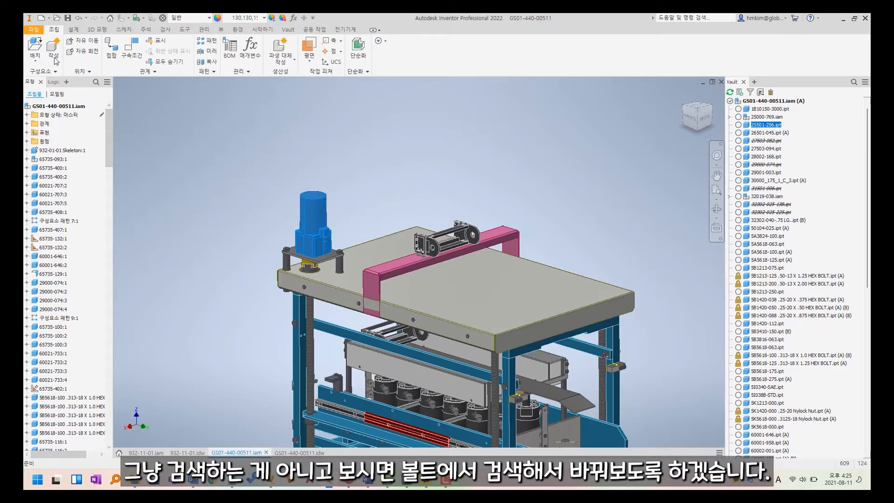
pyautogui.rightClick(313, 222)
pyautogui.moveTo(320, 242)
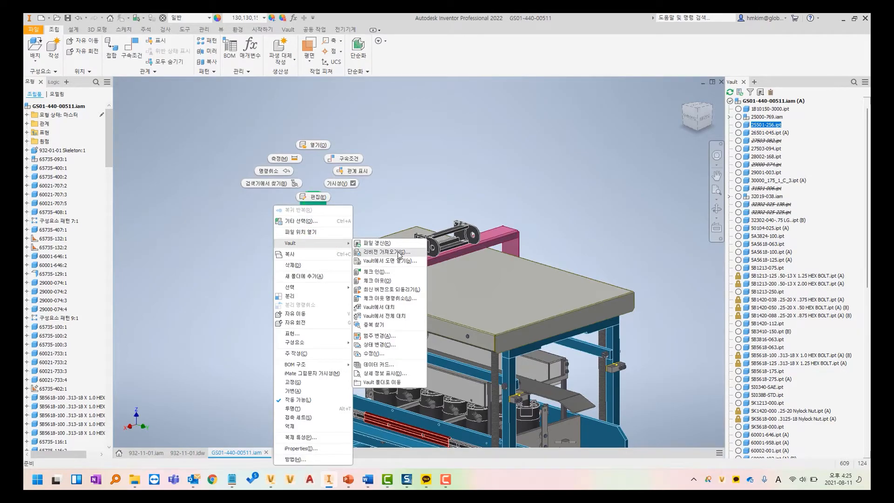
pyautogui.click(382, 310)
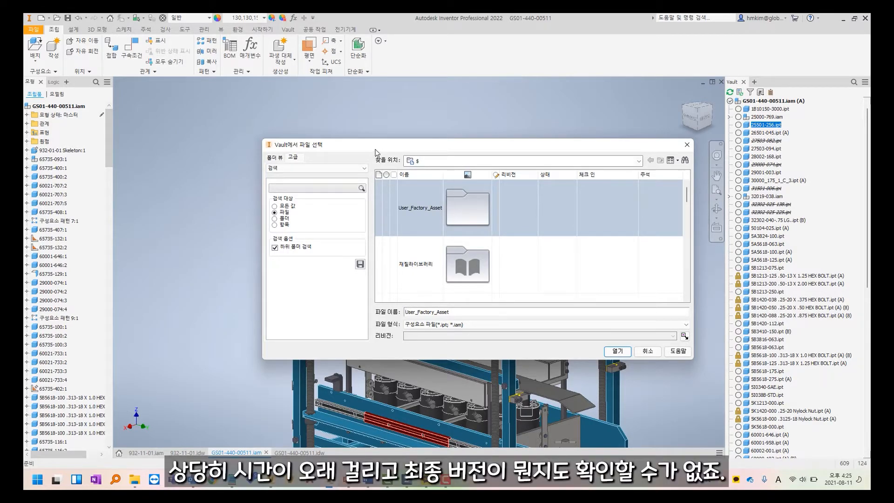
pyautogui.click(321, 187)
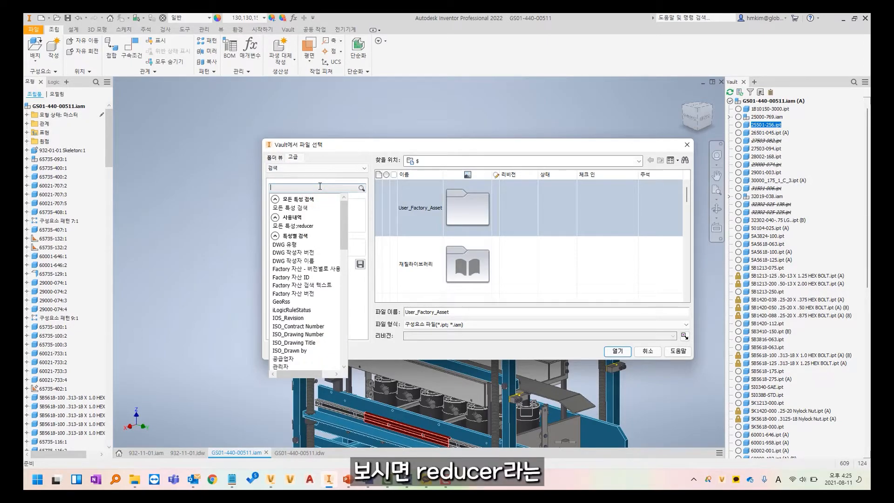
pyautogui.write('reducer')
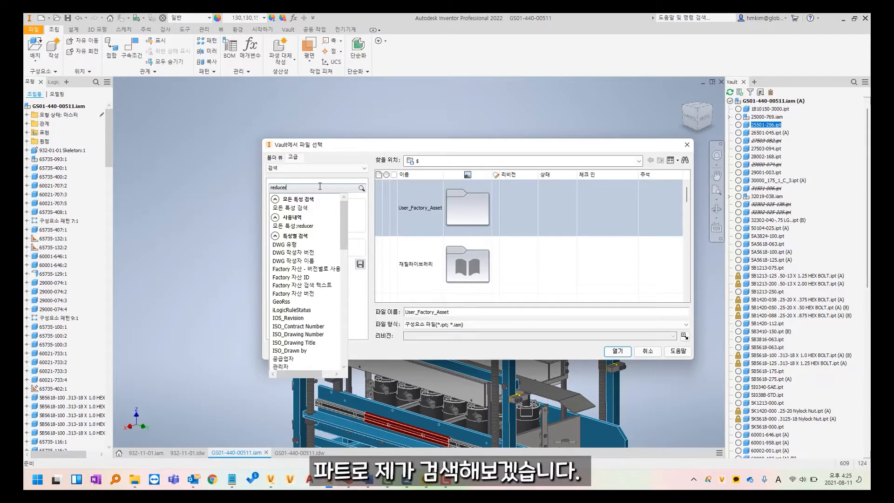
pyautogui.press('Return')
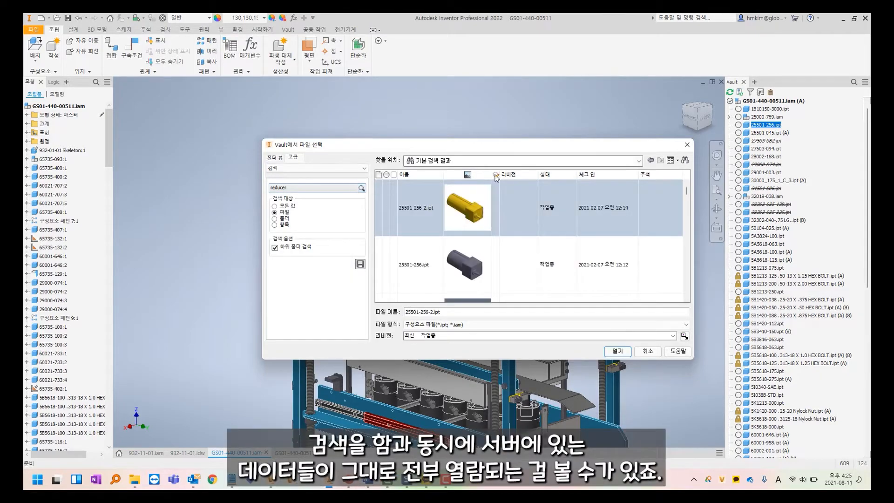
# Enlarge the file selection dialog, sort the results by state and by check-in date, and replace the motor with 25501-256-2.ipt
pyautogui.moveTo(488, 152); pyautogui.dragTo(352, 75)
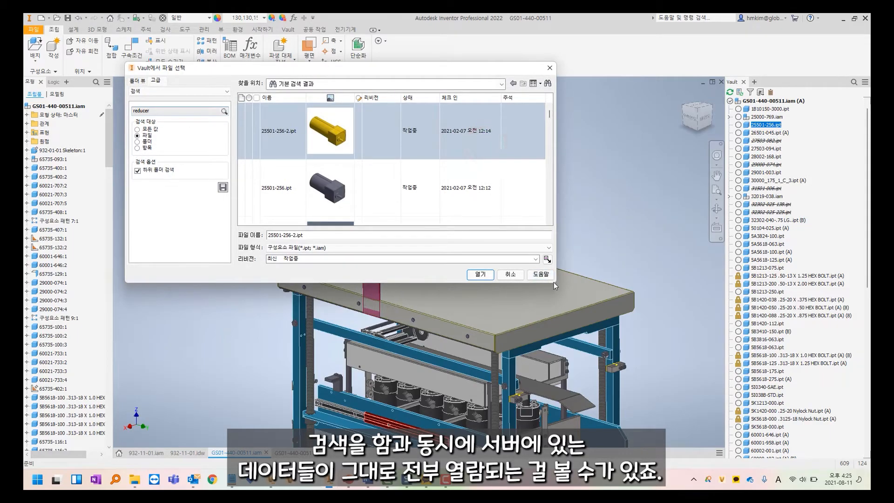
pyautogui.moveTo(557, 283); pyautogui.dragTo(711, 427)
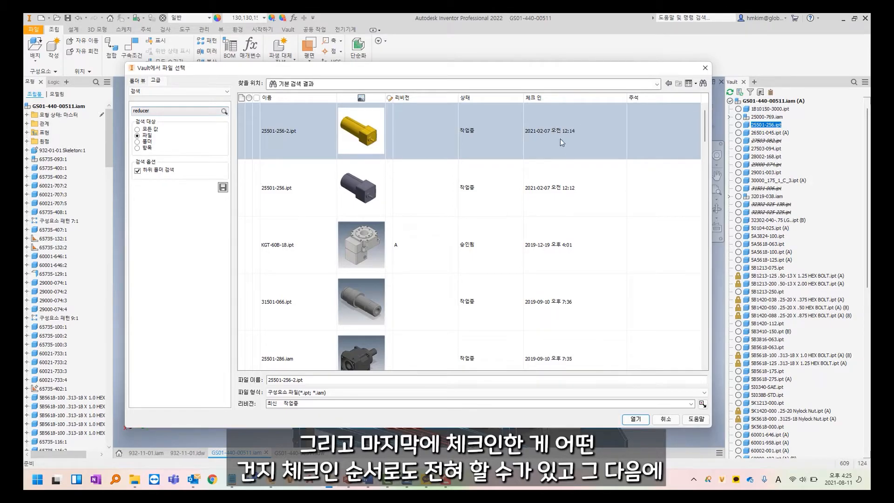
pyautogui.click(561, 97)
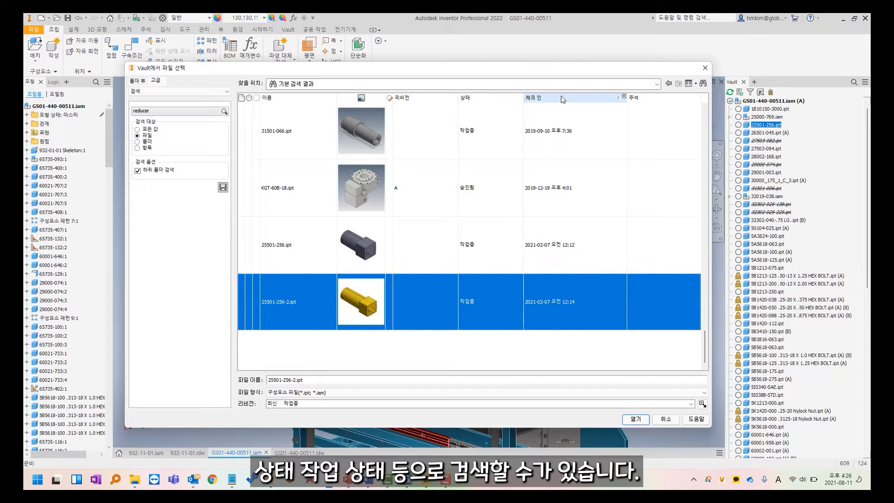
pyautogui.click(486, 98)
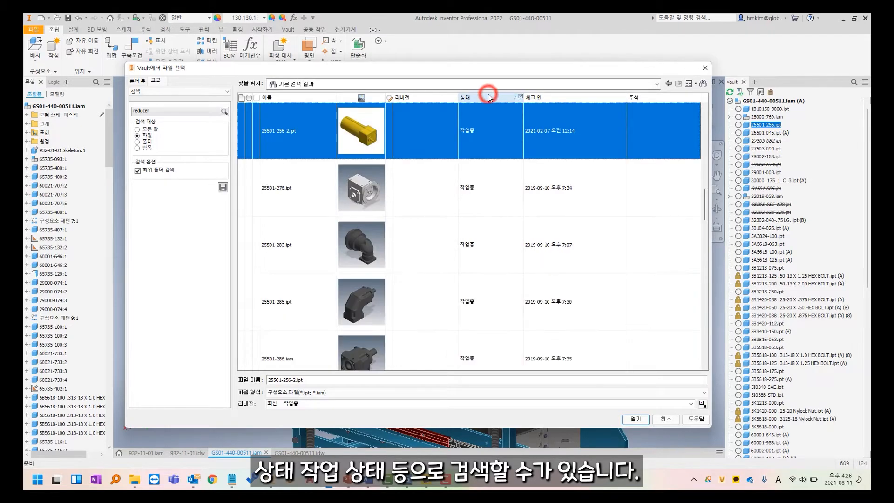
pyautogui.click(559, 102)
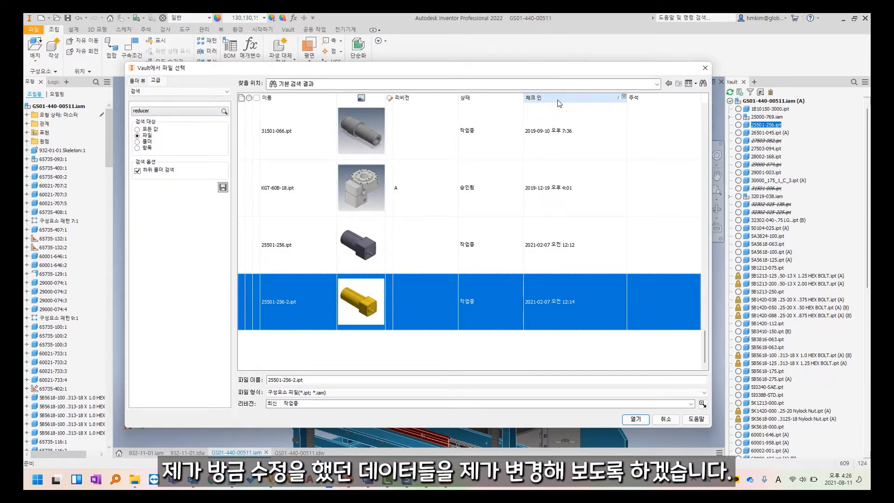
pyautogui.doubleClick(356, 297)
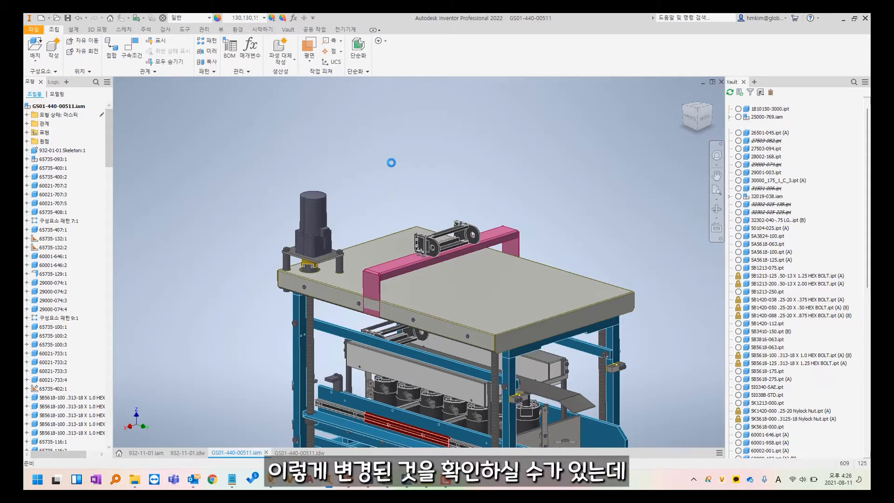
pyautogui.click(302, 216)
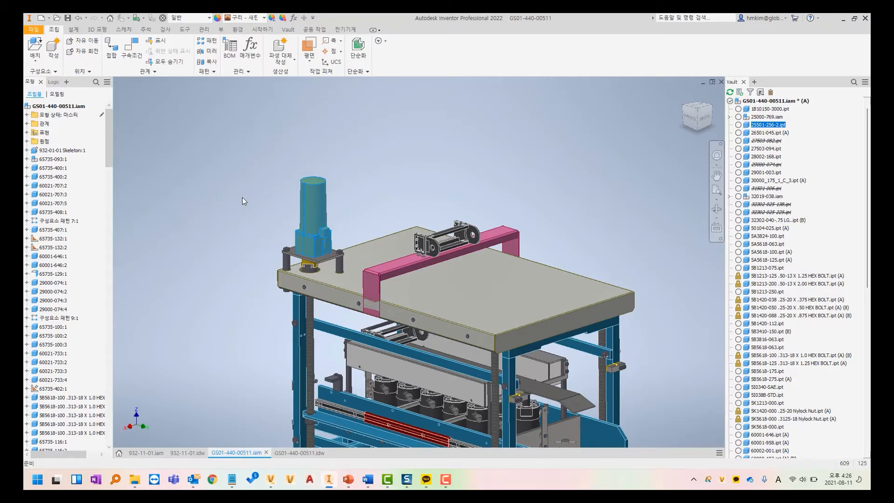
# Launch AutoCAD, switch to Vault, and run a basic find for the text "무궁화" including file contents
pyautogui.click(307, 480)
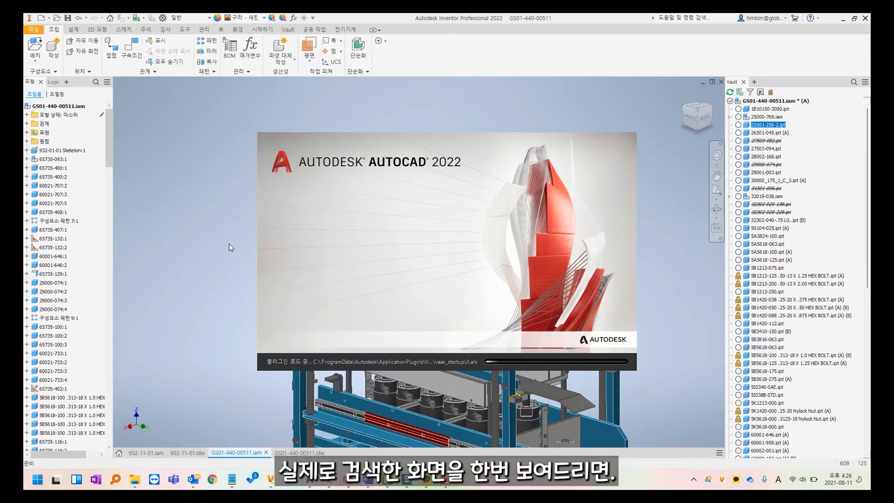
pyautogui.click(275, 484)
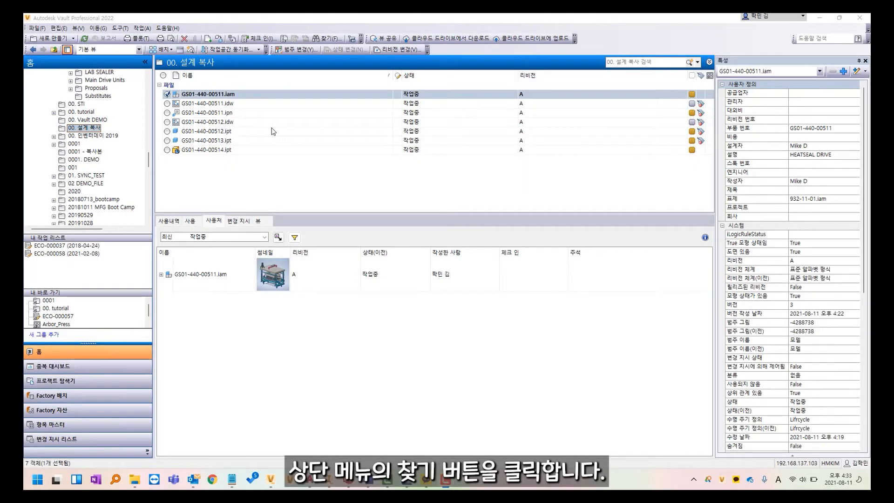
pyautogui.click(326, 39)
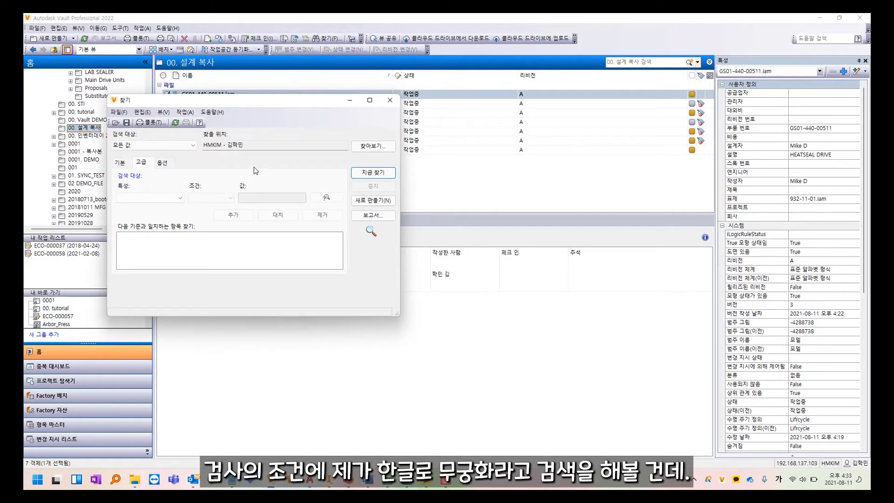
pyautogui.click(122, 162)
pyautogui.click(143, 195)
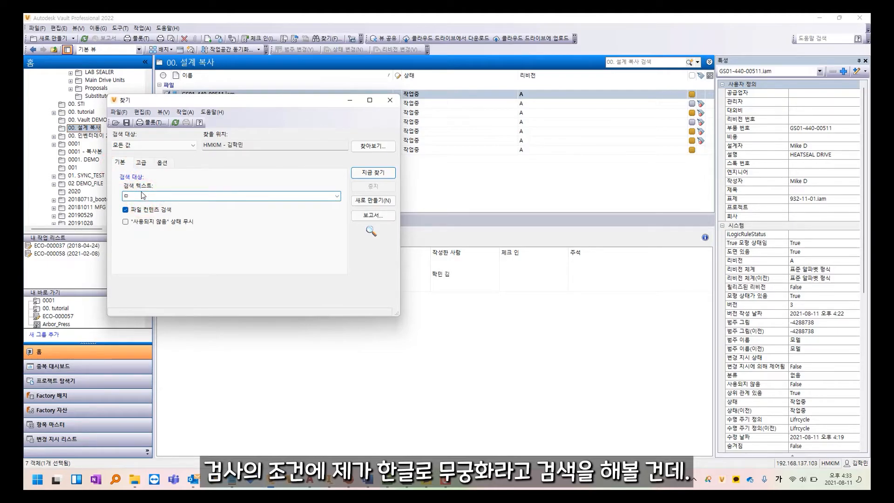
pyautogui.write('무')
pyautogui.write('중')
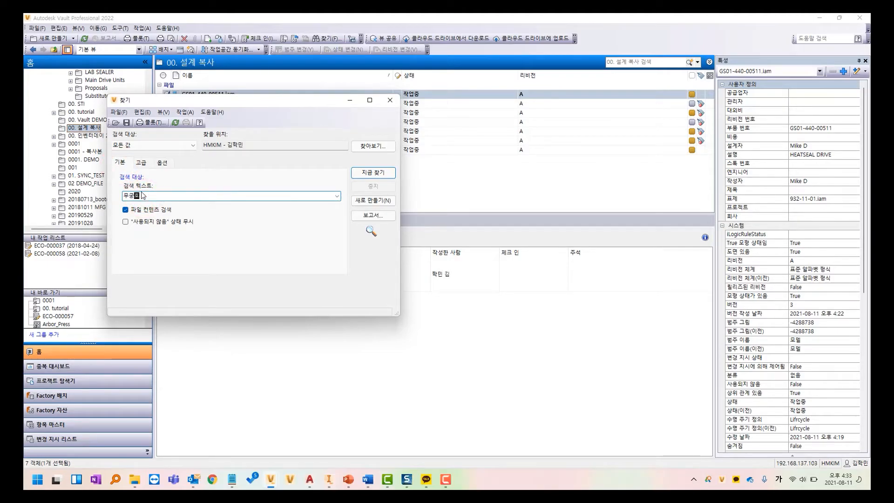
pyautogui.write('화')
pyautogui.click(372, 172)
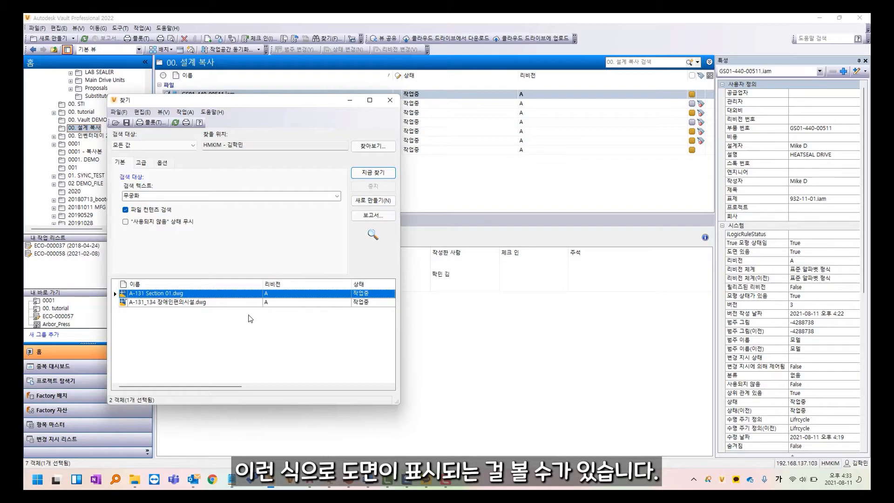
# Open A-131 Section 01.dwg from the find results in AutoCAD and examine its title block for the text "무궁화"
pyautogui.doubleClick(180, 295)
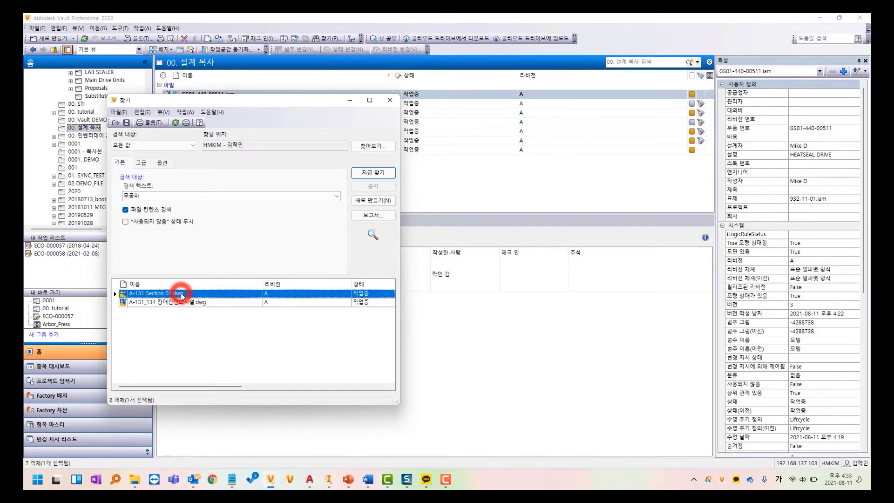
pyautogui.click(282, 159)
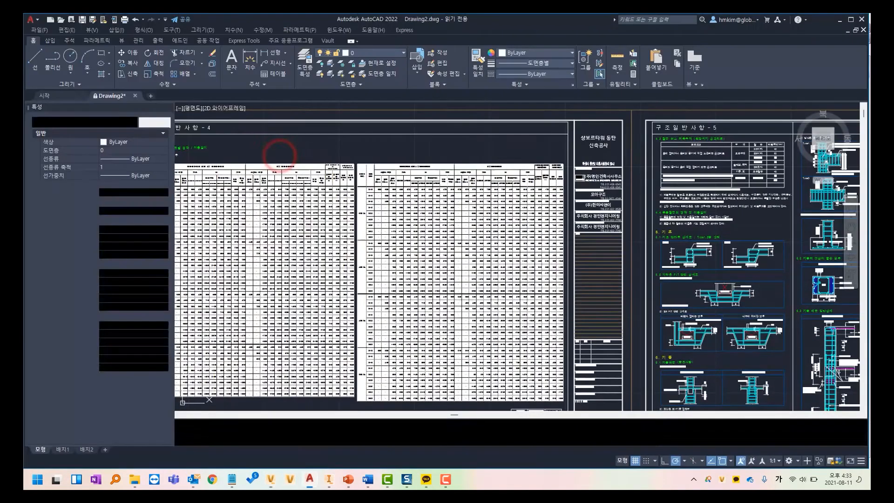
pyautogui.click(477, 264)
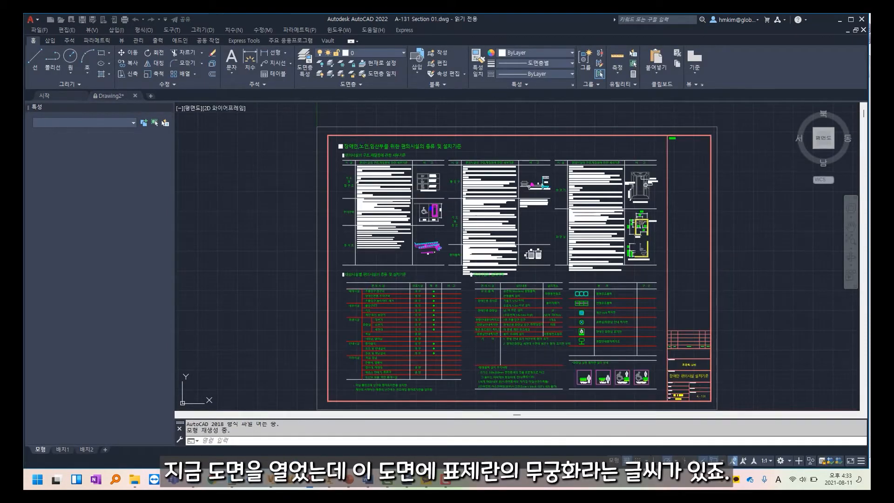
pyautogui.scroll(10, 741, 358)
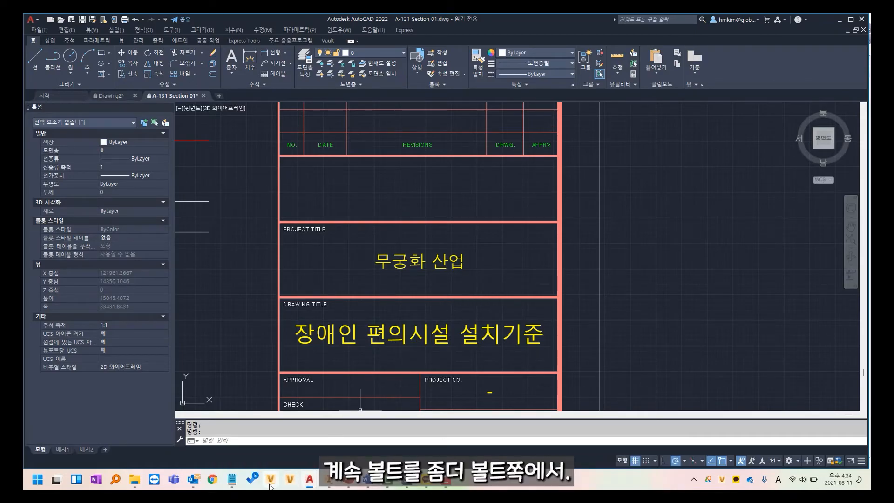
pyautogui.click(250, 443)
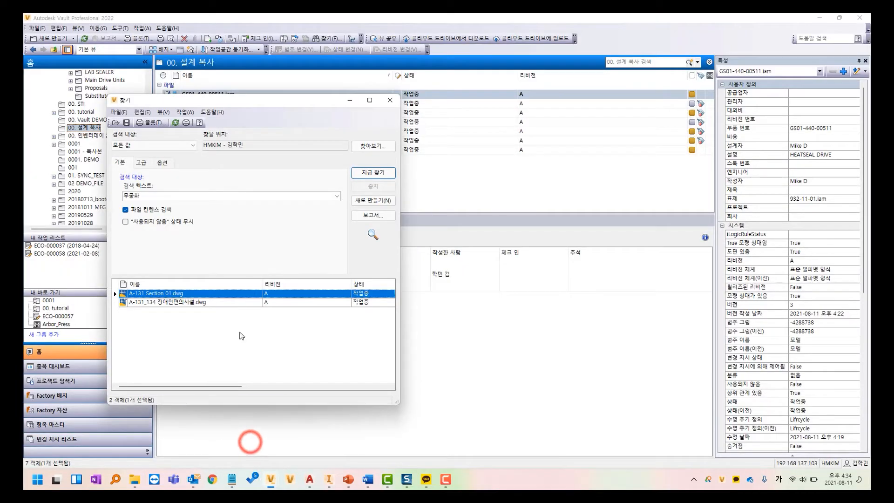
pyautogui.click(390, 99)
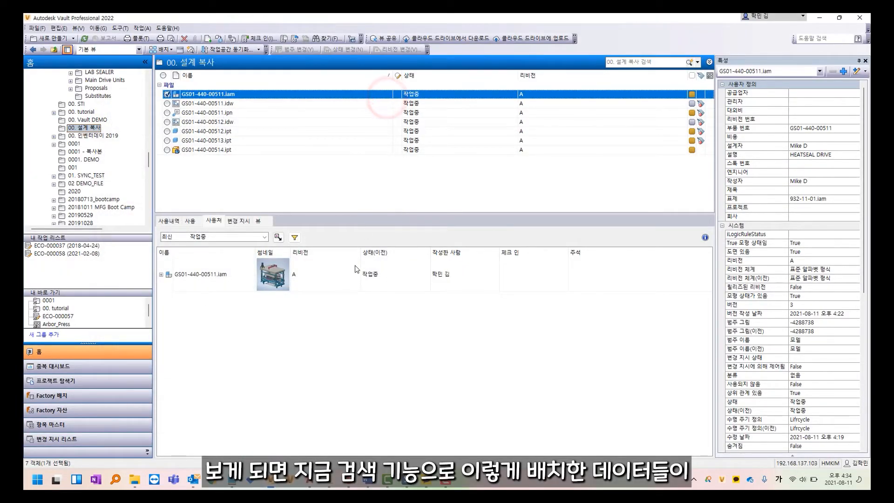
pyautogui.click(333, 482)
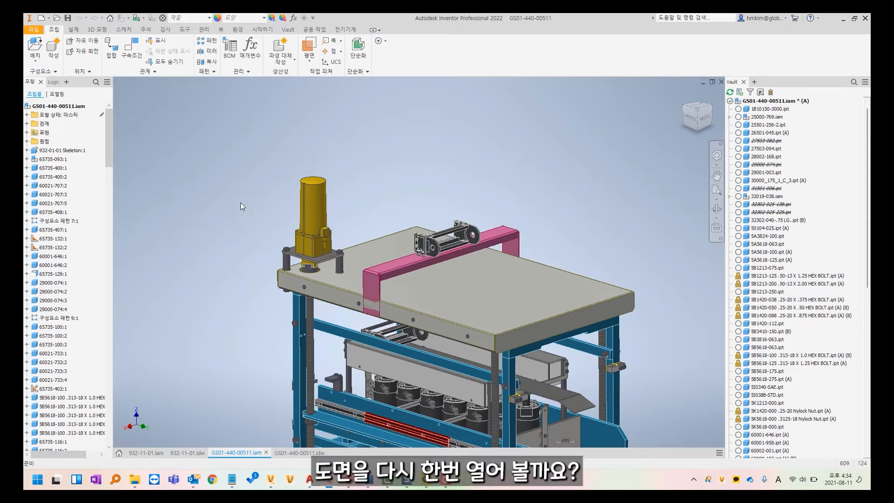
pyautogui.click(62, 106)
pyautogui.rightClick(61, 107)
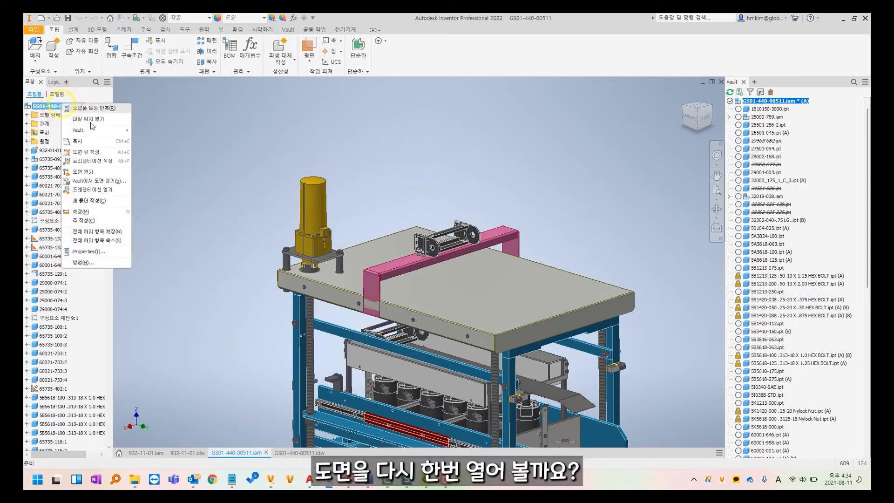
pyautogui.click(234, 338)
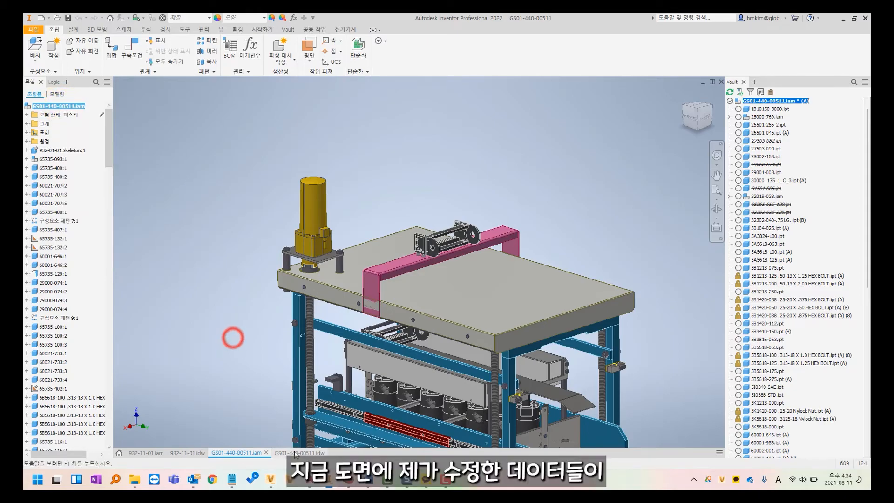
# Switch to the GS01-440-00511.idw drawing and examine the modified bracket and replaced motor in the exploded view
pyautogui.click(294, 453)
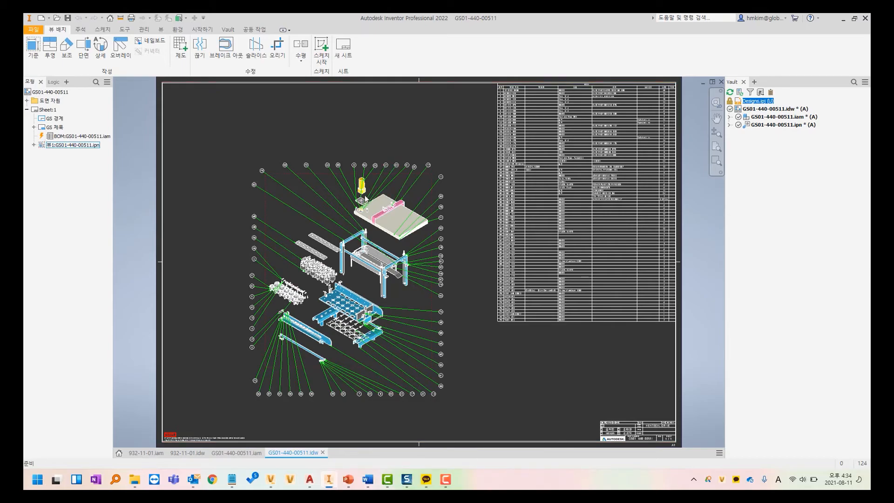
pyautogui.scroll(5, 334, 231)
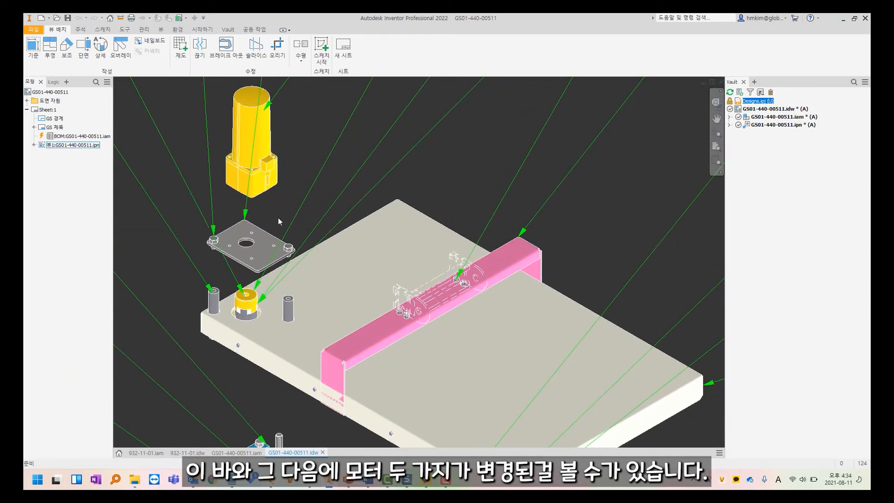
pyautogui.scroll(-5, 345, 176)
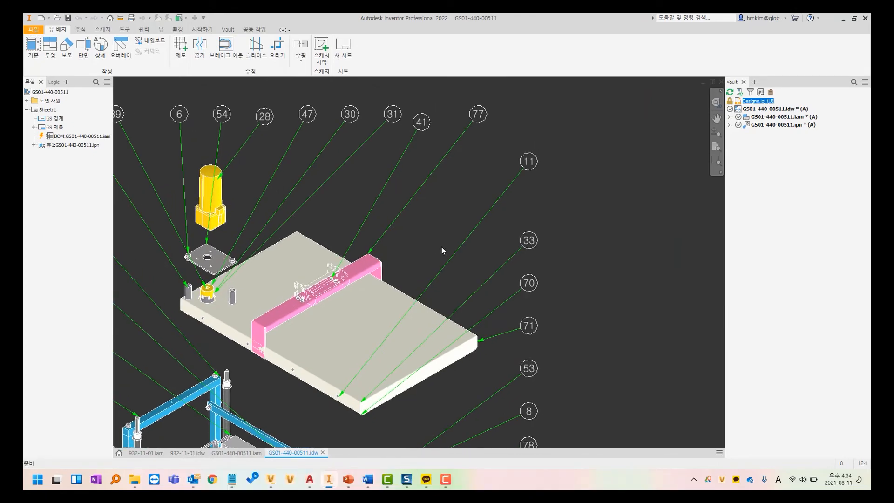
# Check GS01-440-00511.idw and its dependent files in to Vault, saving them first
pyautogui.click(235, 32)
pyautogui.click(159, 58)
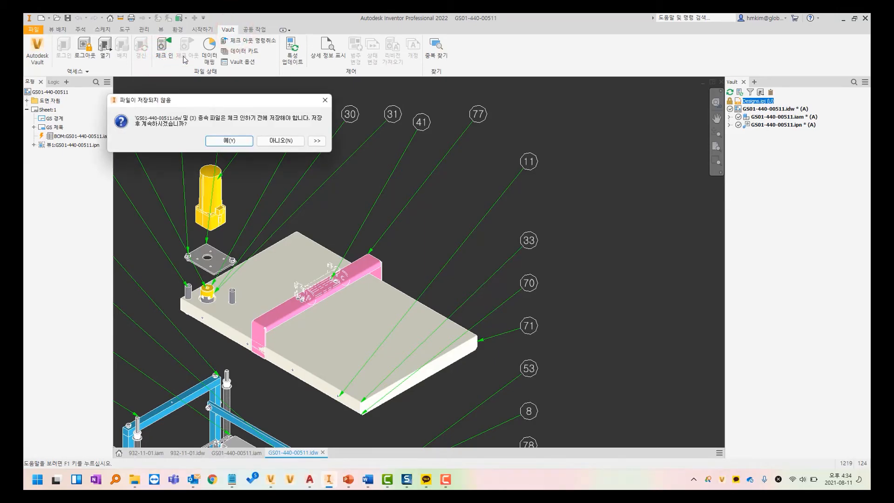
pyautogui.click(234, 140)
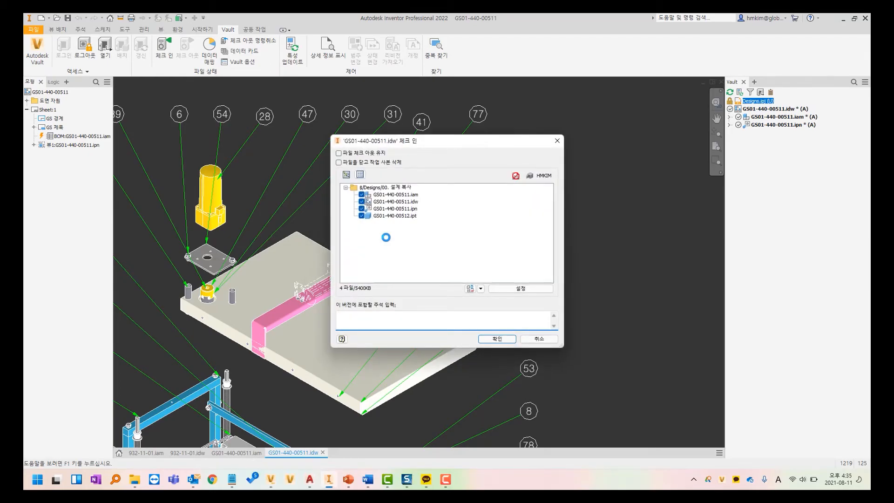
pyautogui.click(494, 339)
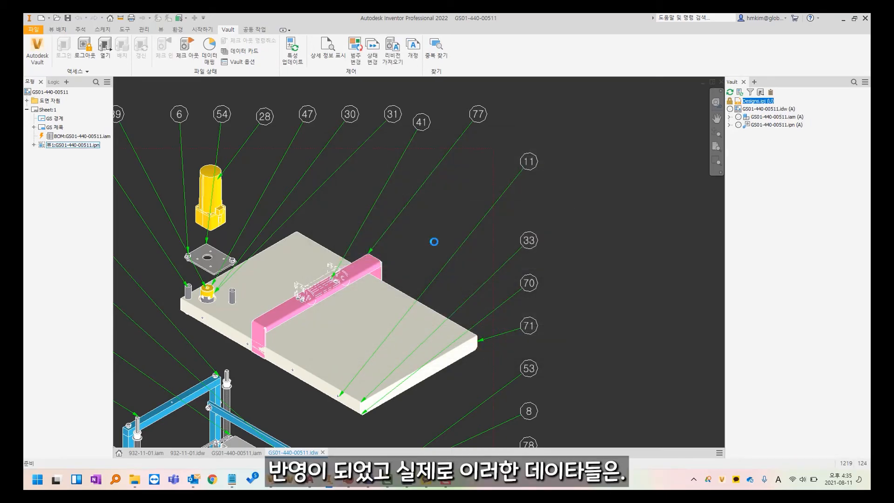
# Switch to Vault and refresh the file list of the 00. 설계 복사 folder
pyautogui.click(272, 483)
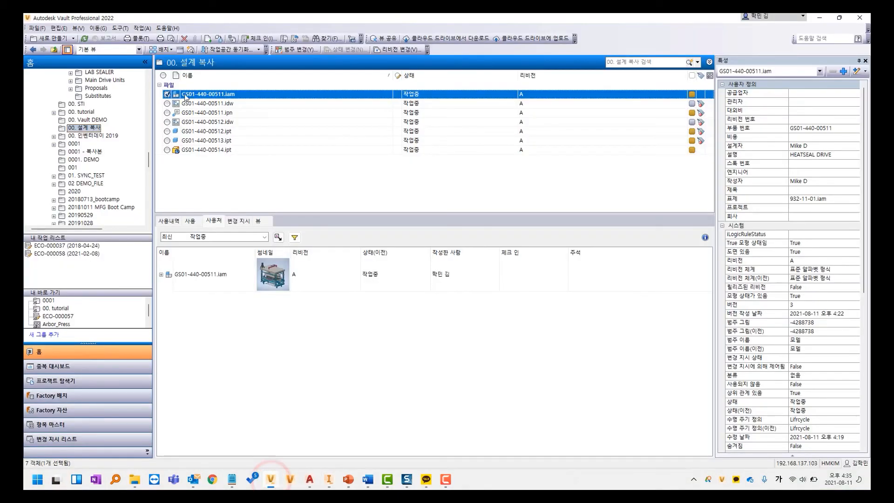
pyautogui.click(83, 39)
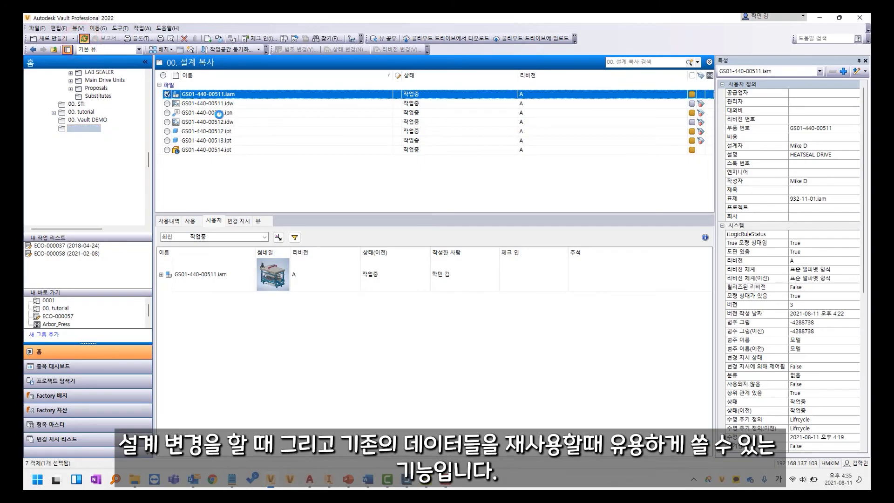